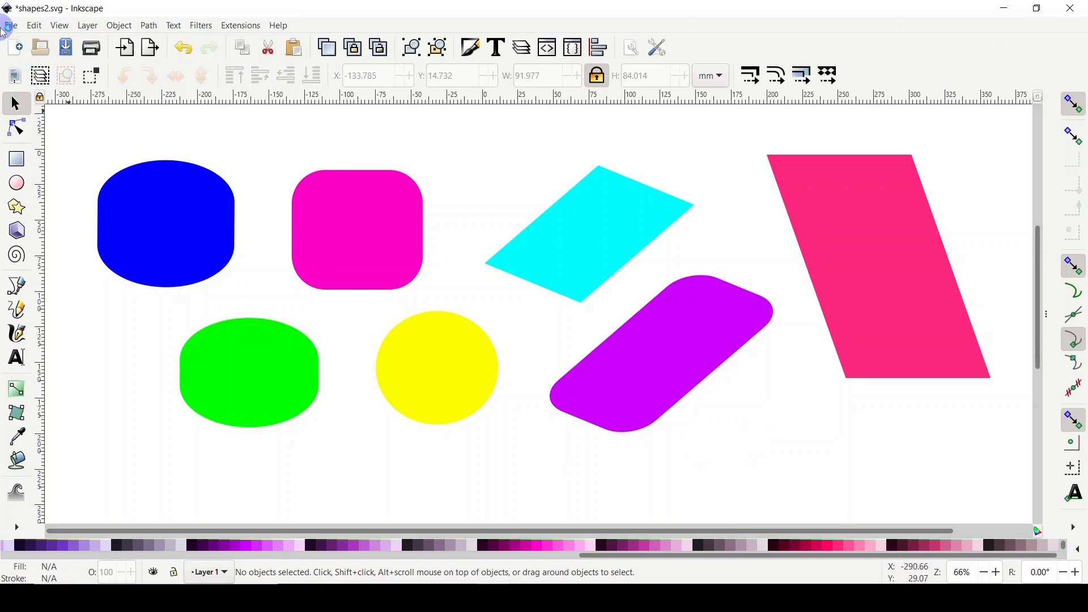
Open the Design Space Shapes library and scroll through its free and subscription shapes.
click(25, 162)
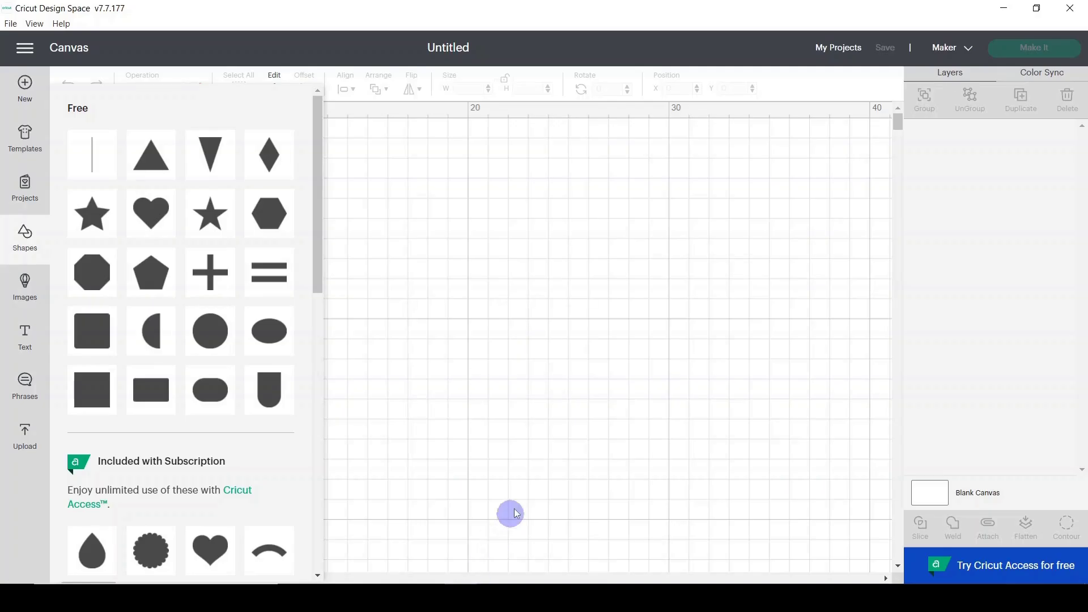
click(431, 391)
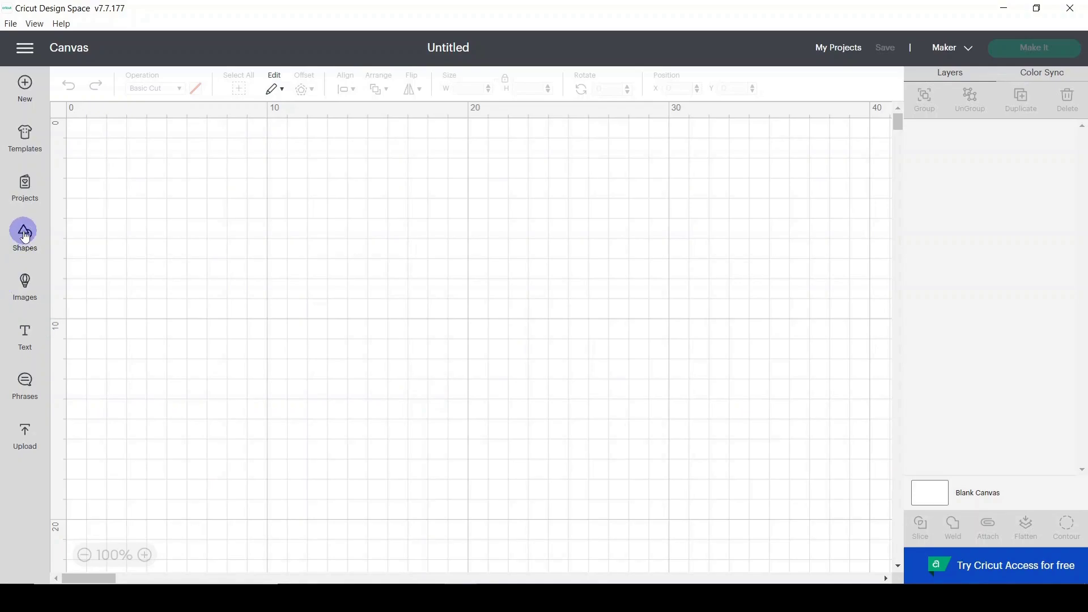
click(25, 237)
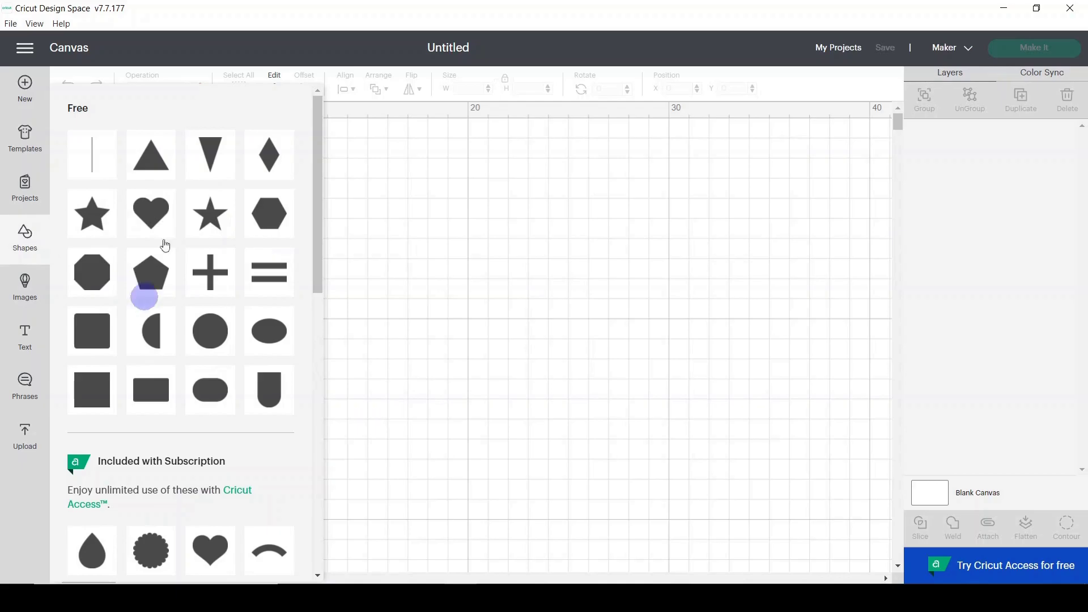
scroll(272, 397, down, 4)
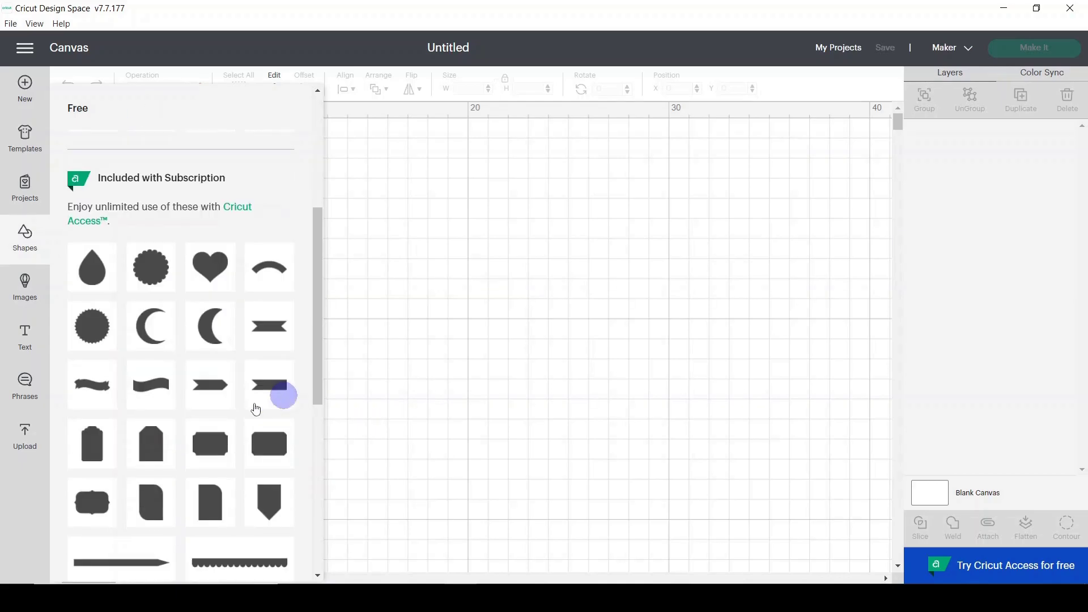
scroll(255, 456, down, 1)
scroll(278, 447, down, 1)
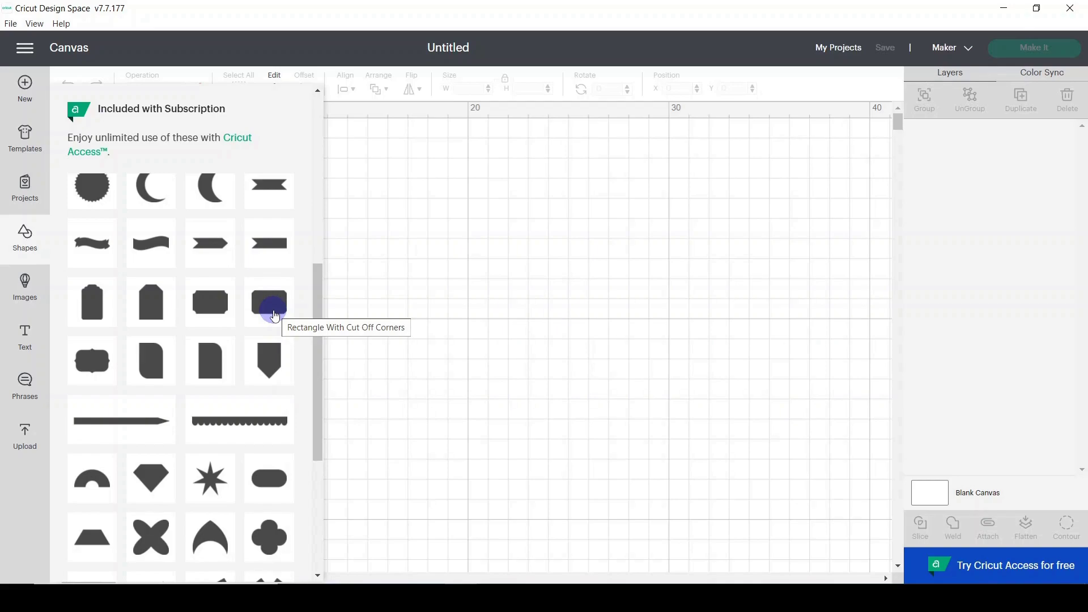
scroll(259, 359, down, 5)
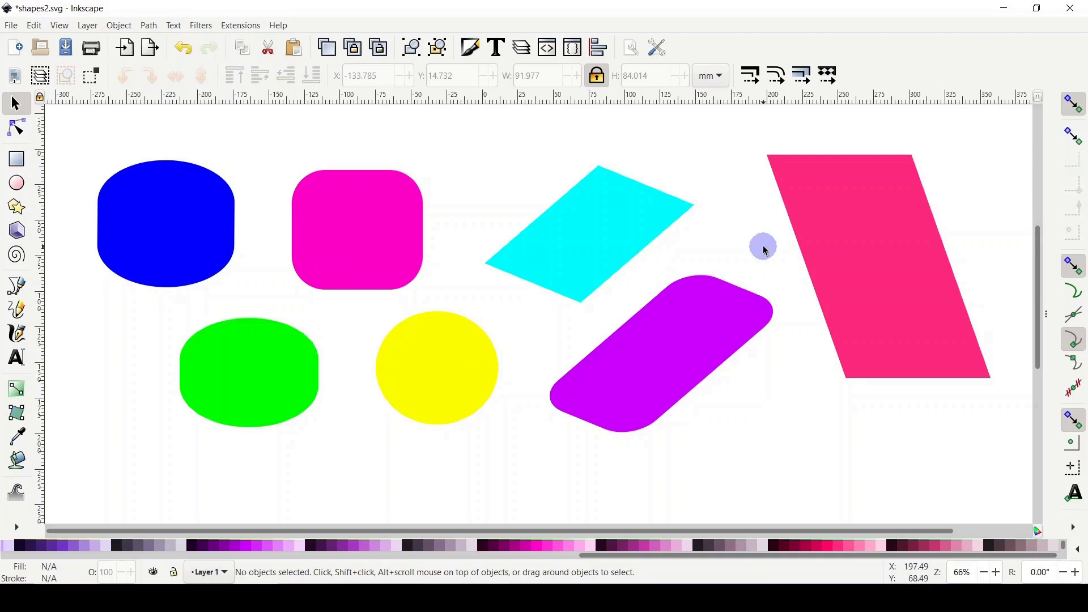
Shrink all seven shapes proportionally into a small top-left cluster with the W/H lock on.
key(ctrl+a)
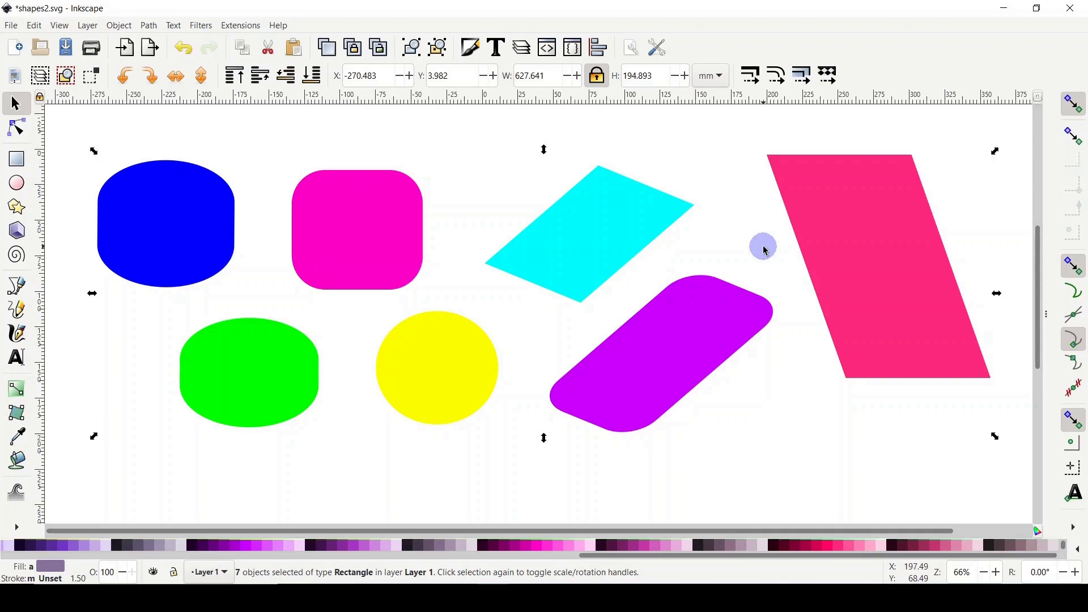
drag(996, 437, 281, 214)
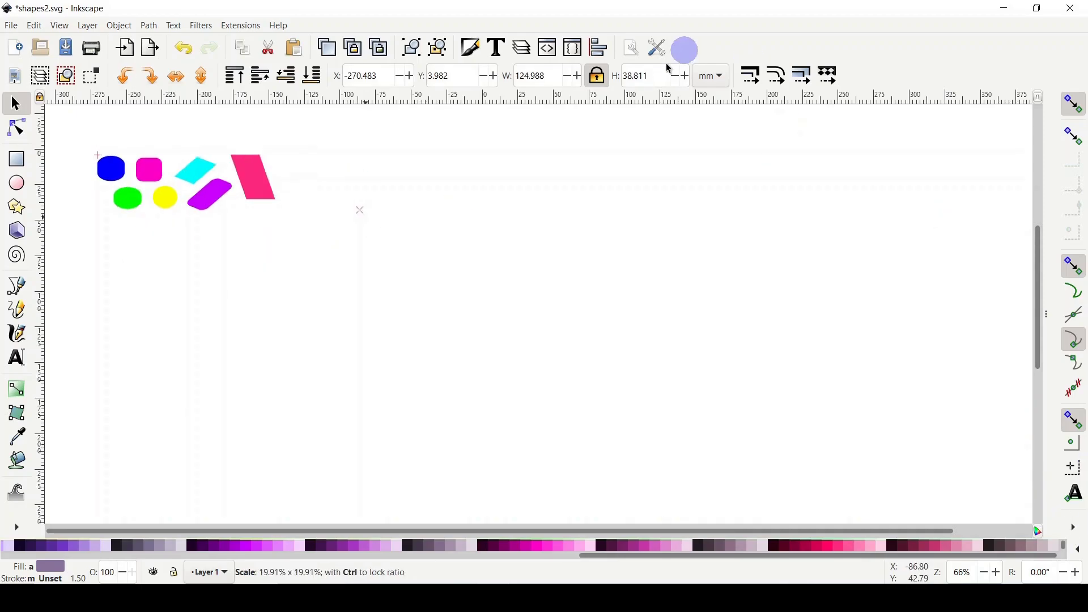
click(598, 82)
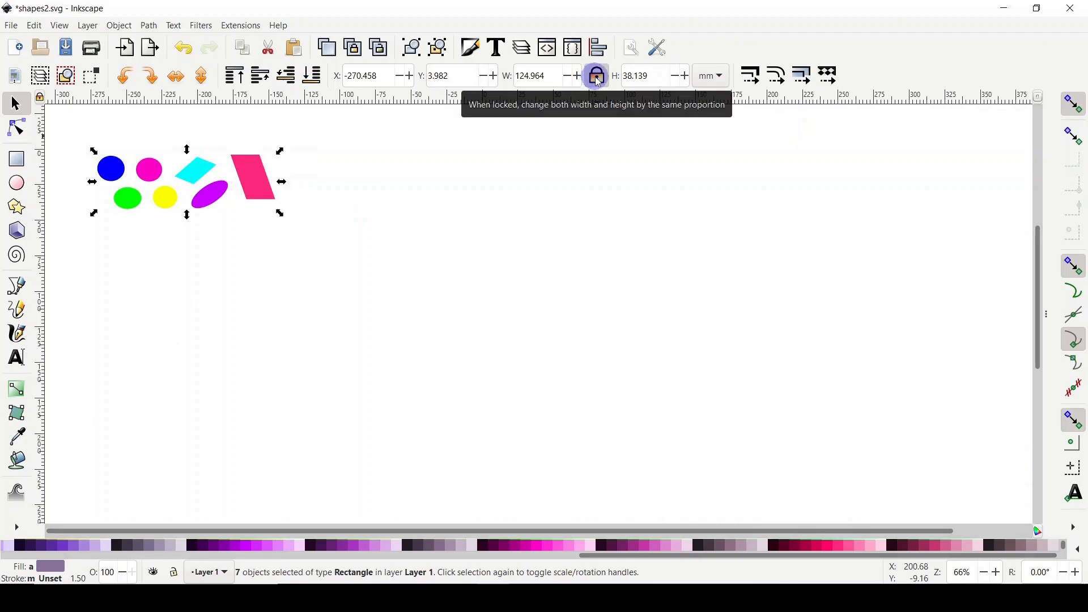
click(598, 82)
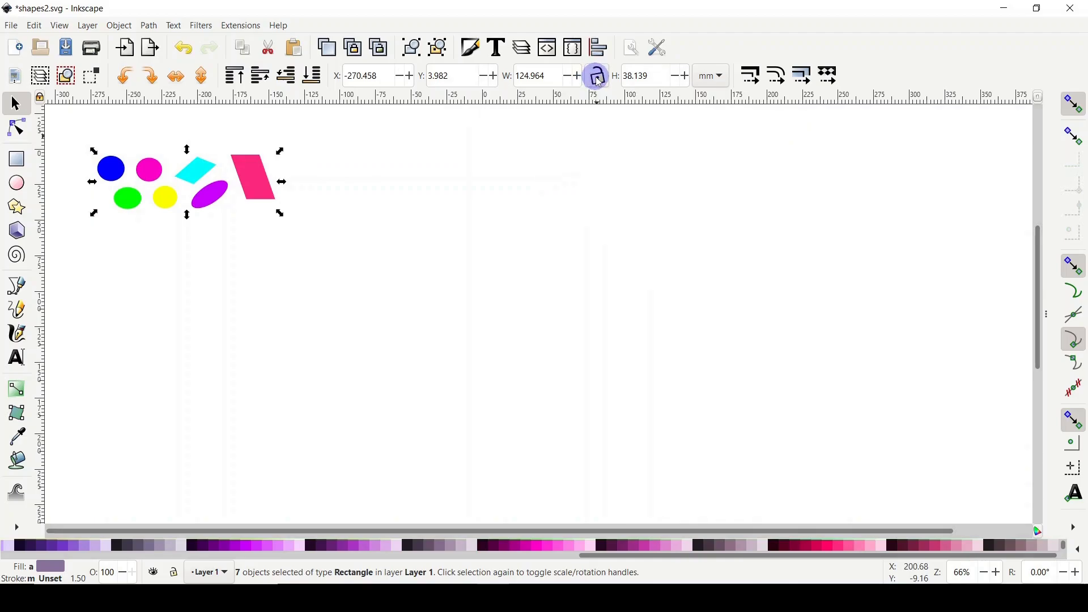
click(599, 82)
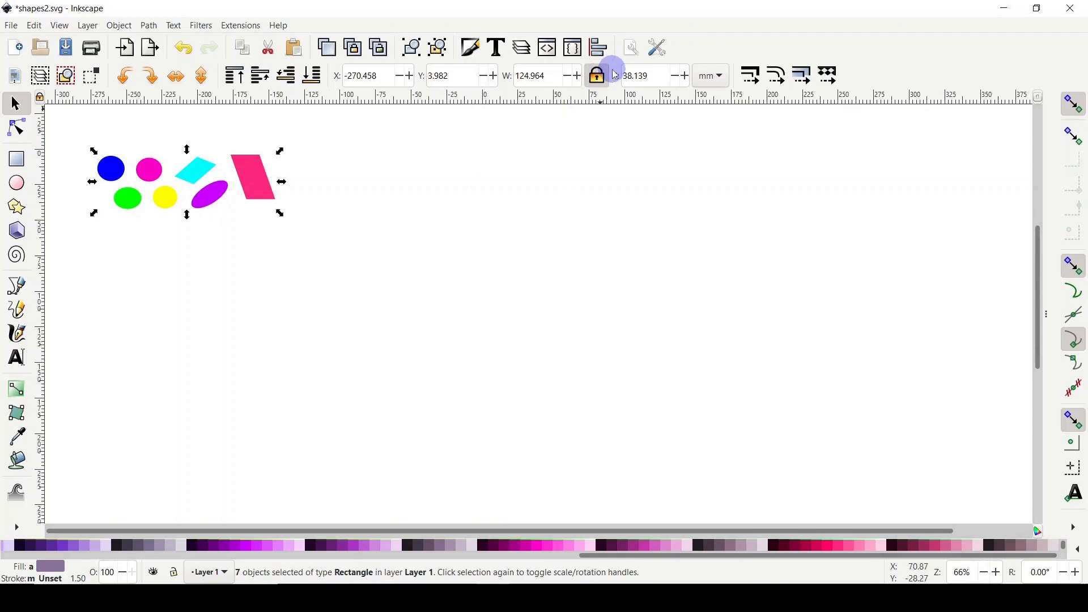
key(r)
click(97, 266)
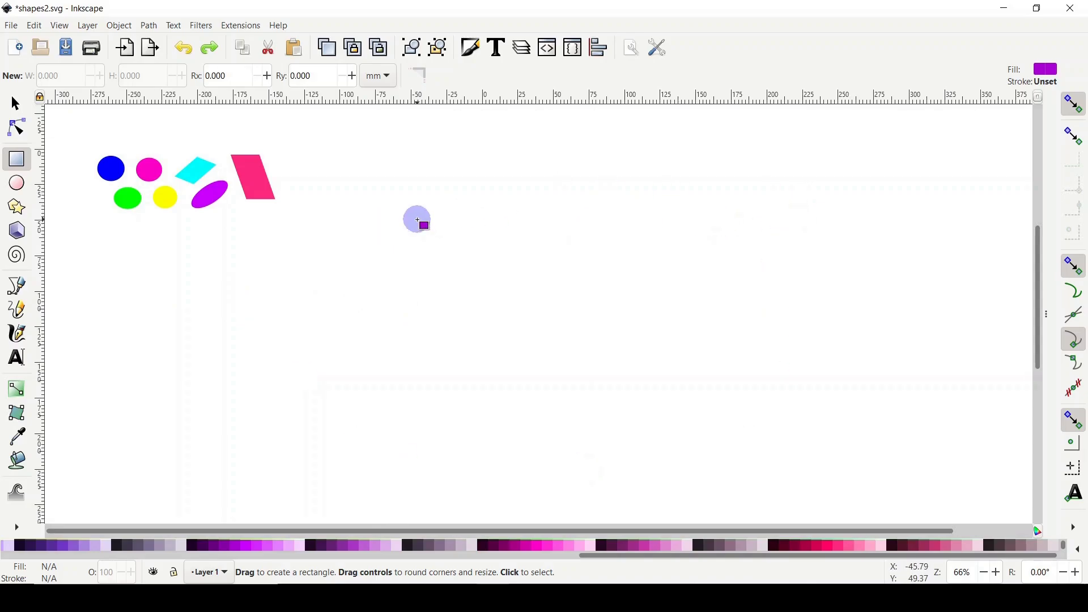
Draw a purple rectangle and size it to a 15 × 15 cm square.
drag(418, 221, 672, 363)
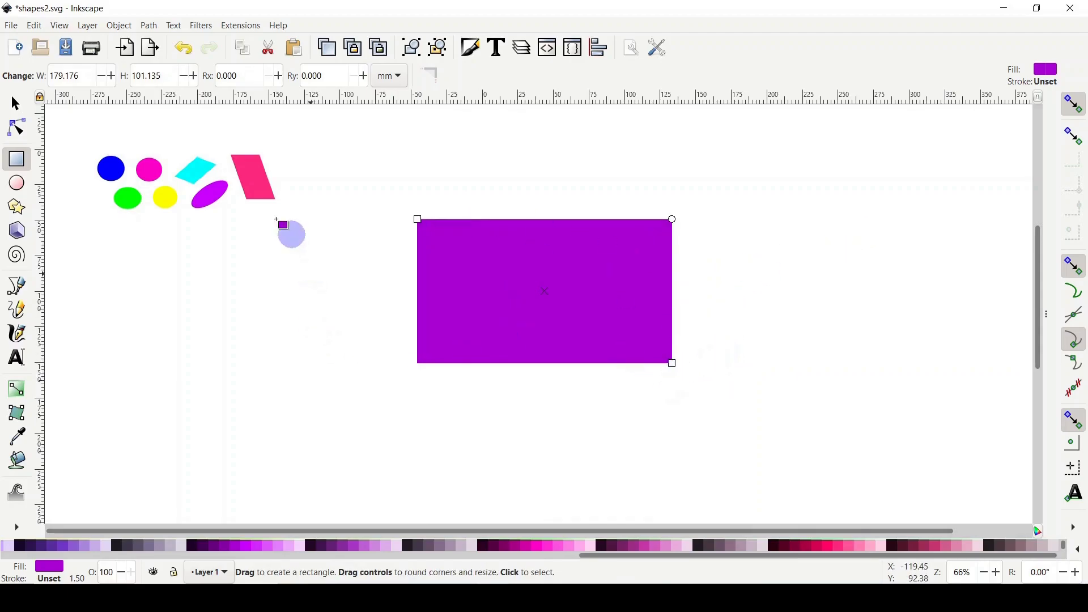
drag(83, 74, 49, 74)
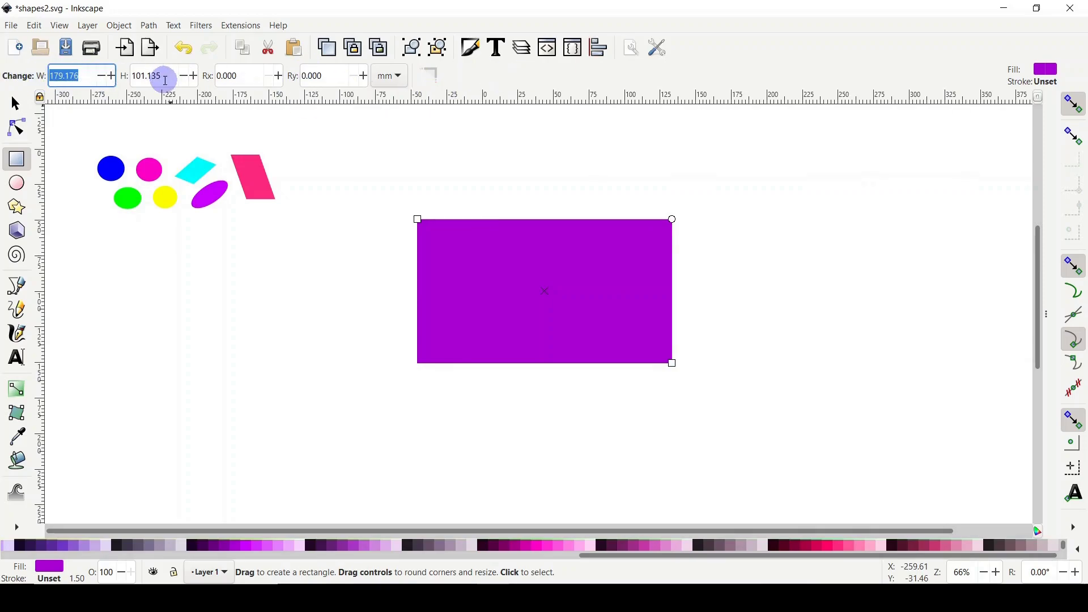
click(397, 79)
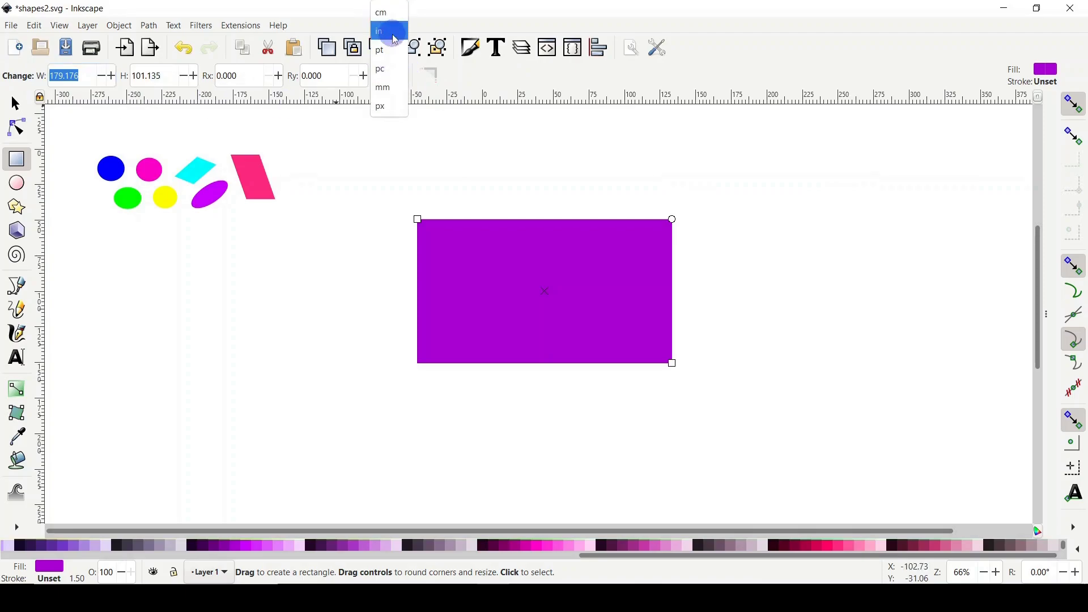
click(386, 13)
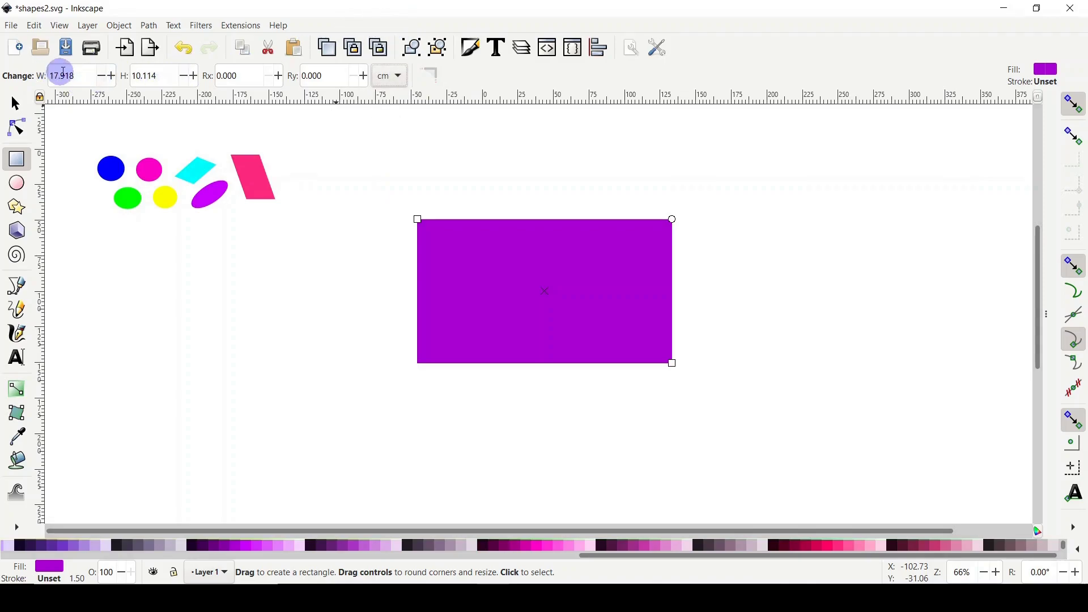
drag(79, 75, 33, 76)
text(15)
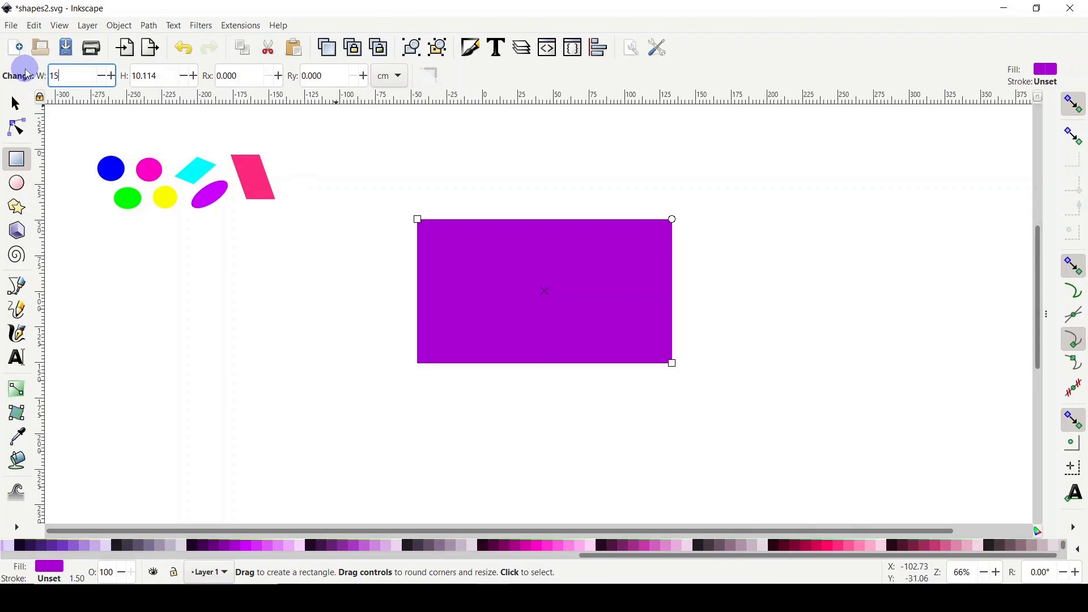
key(Tab)
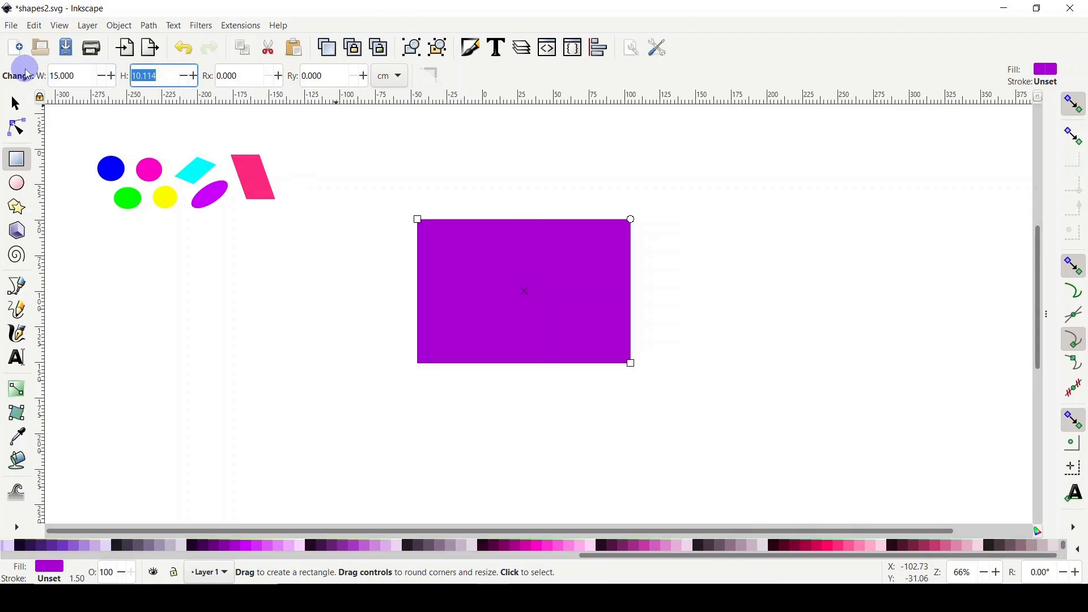
text(15)
key(Return)
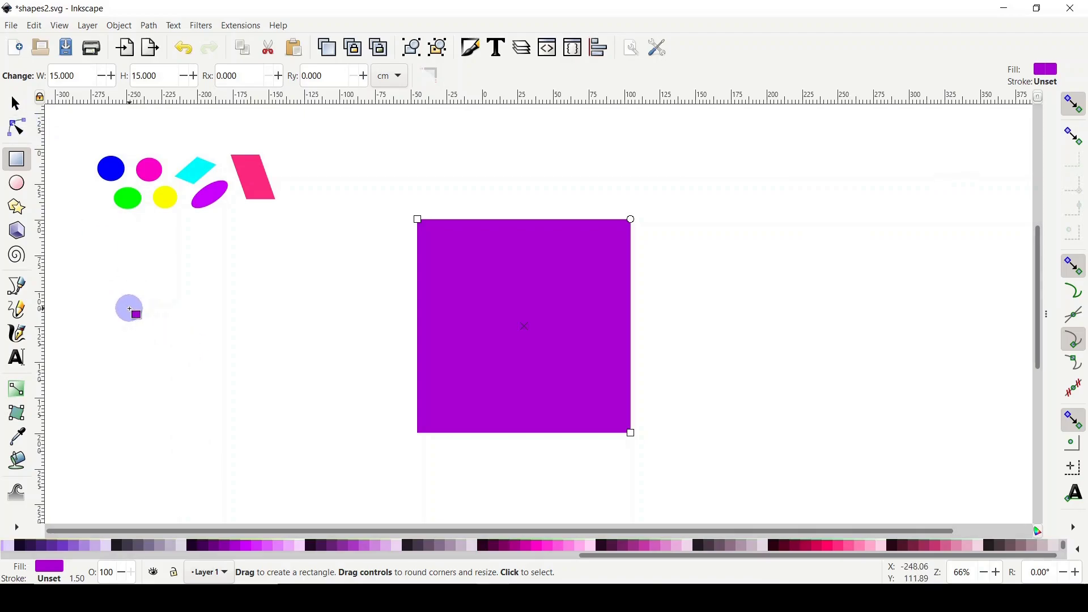
Draw a small constrained square, about 3.3 cm wide, below the shape cluster.
key(ctrl)
drag(129, 308, 198, 376)
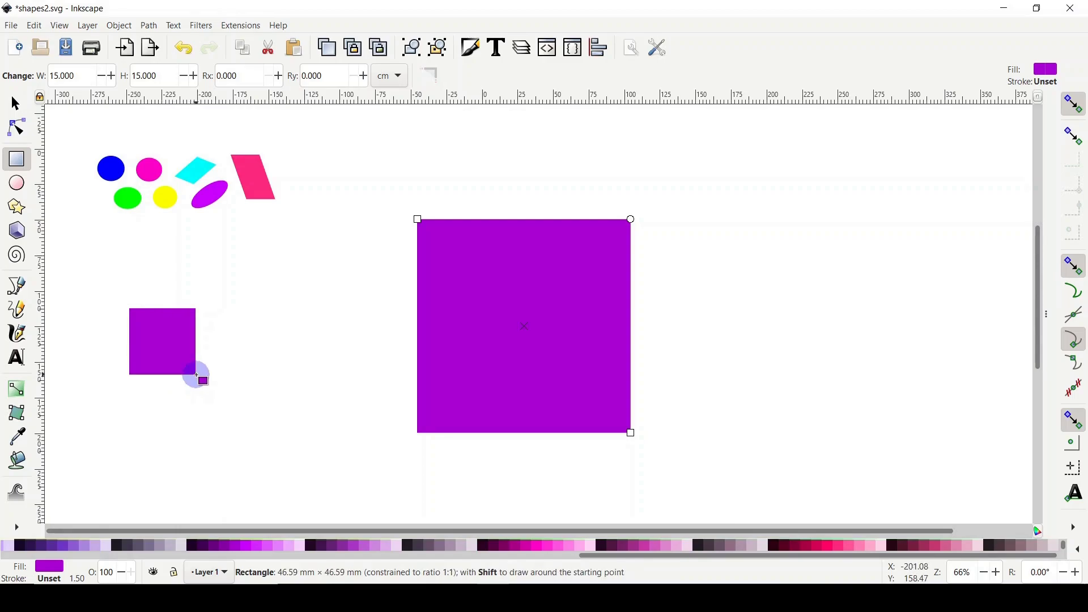
drag(198, 376, 180, 351)
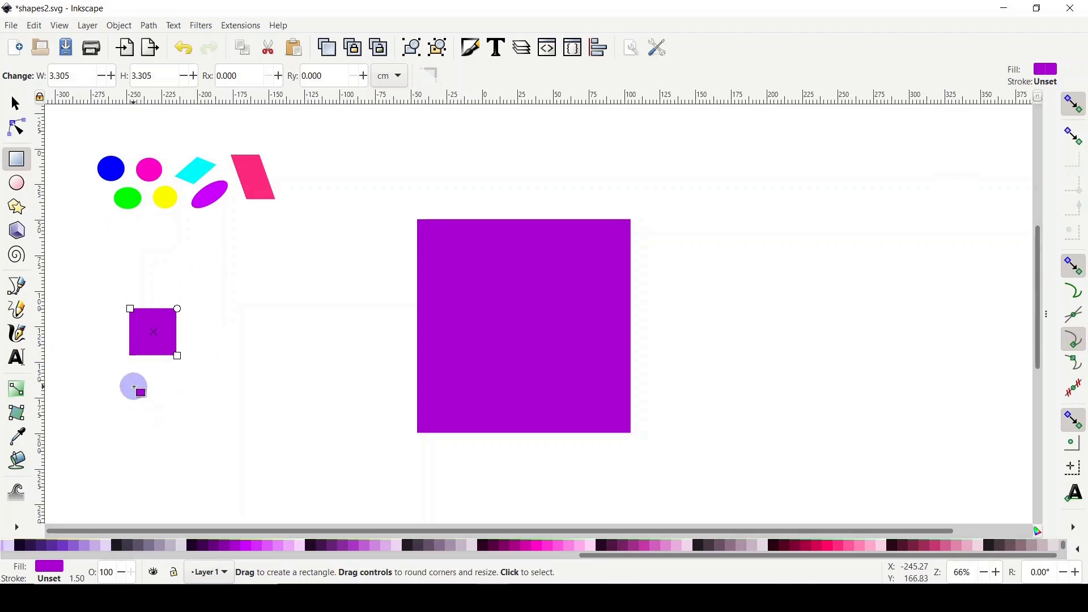
drag(233, 205, 159, 194)
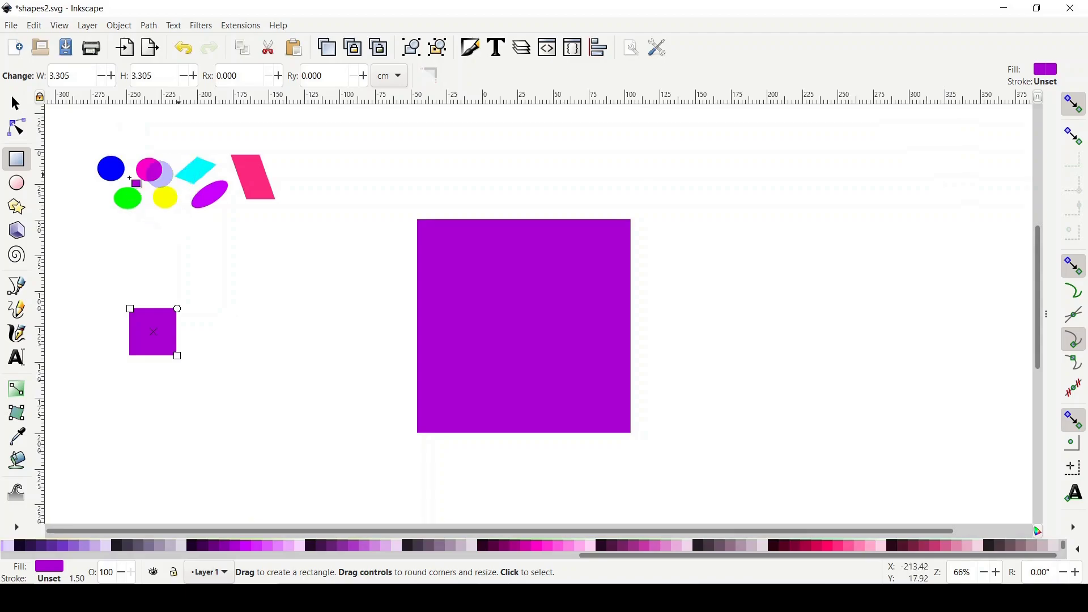
Scale the large purple square proportionally to about 161 mm wide.
key(s)
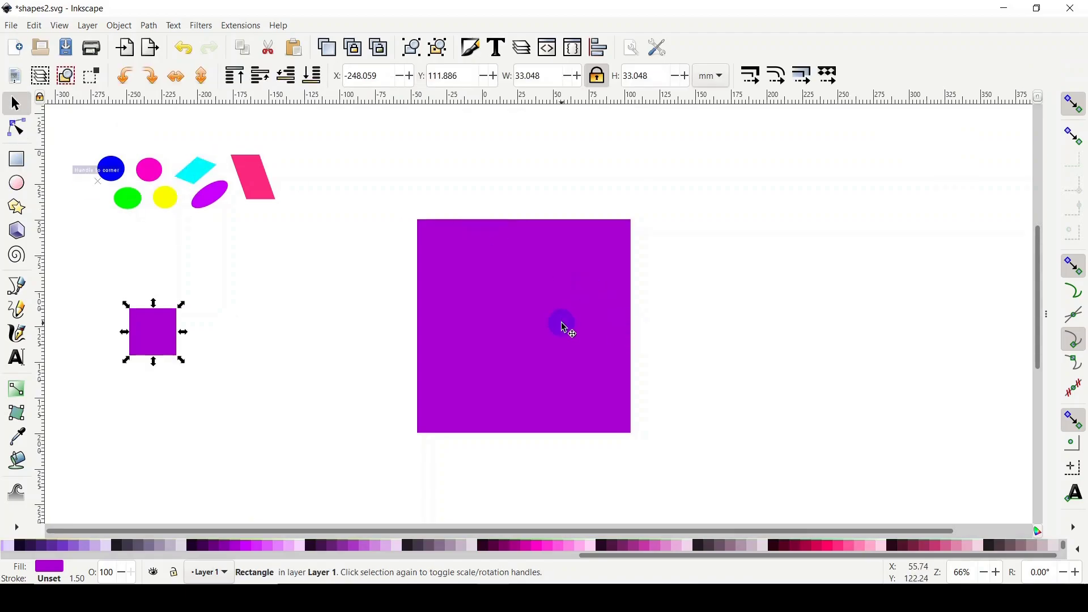
click(562, 324)
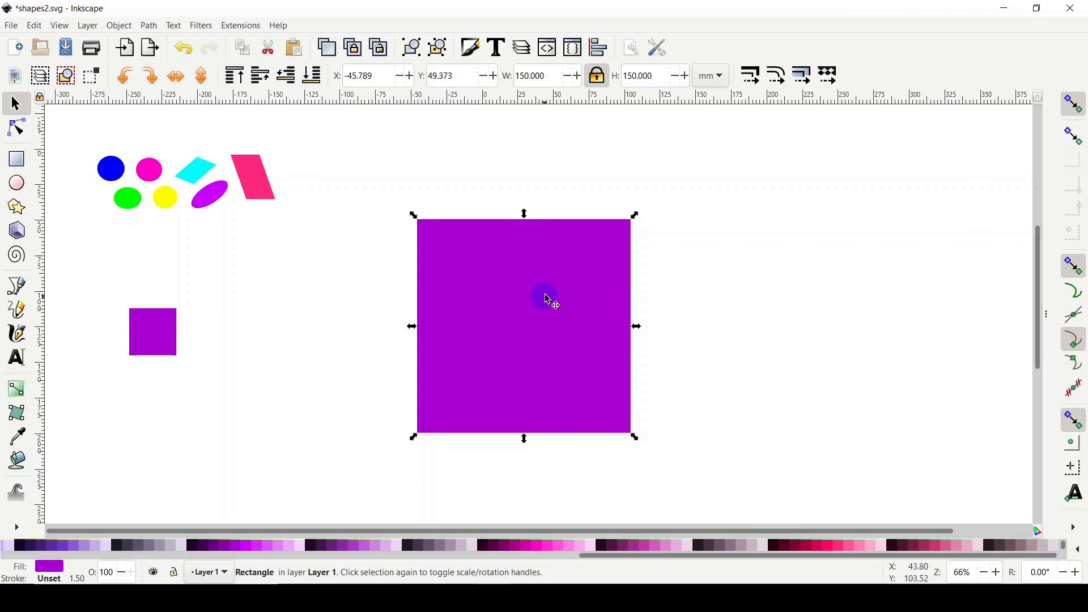
click(15, 103)
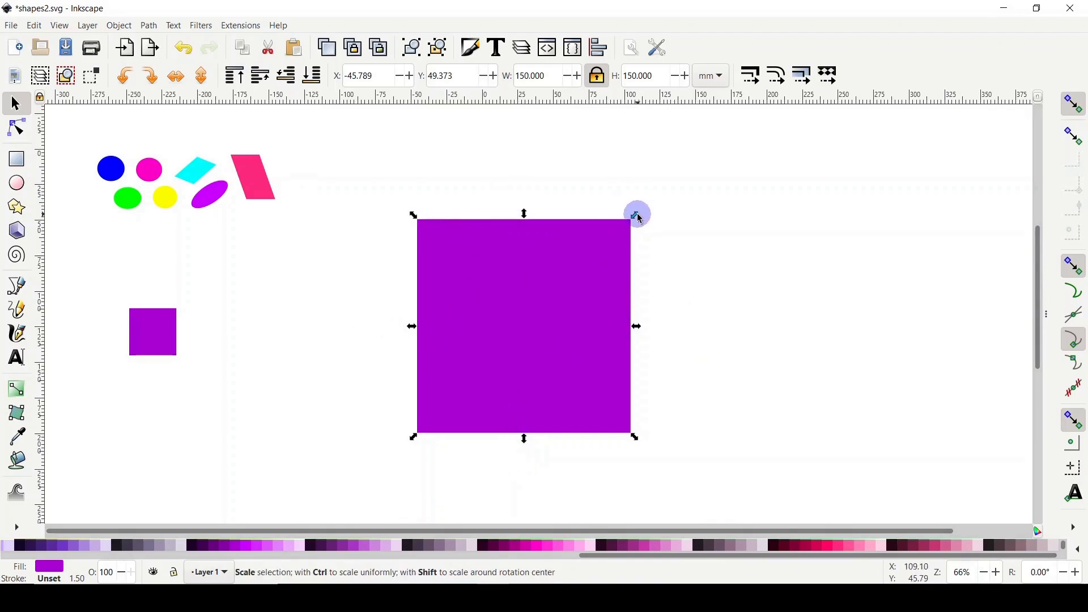
drag(639, 218, 737, 141)
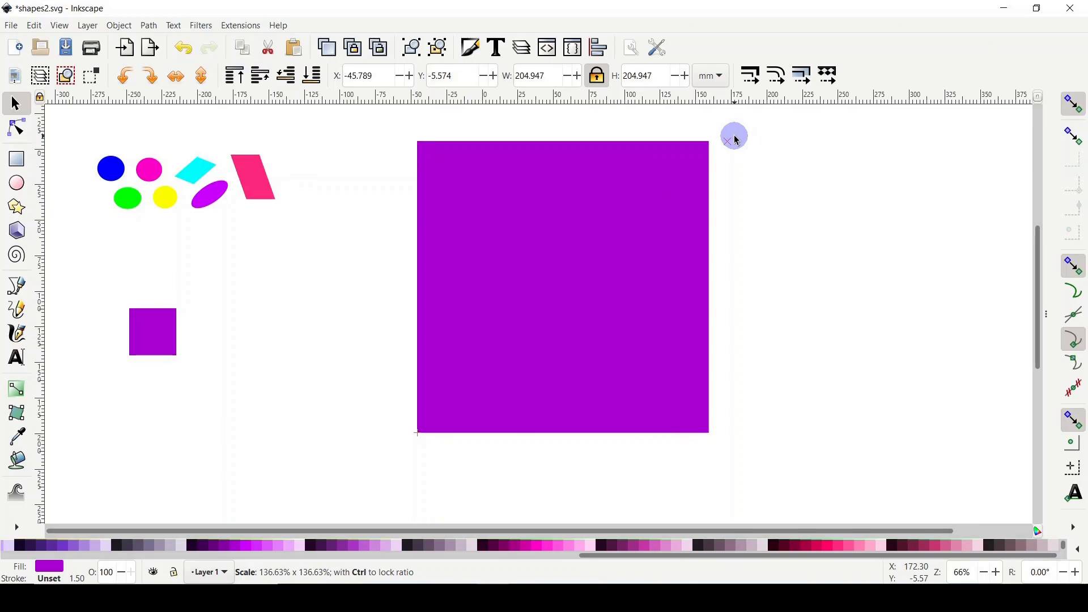
drag(737, 140, 694, 199)
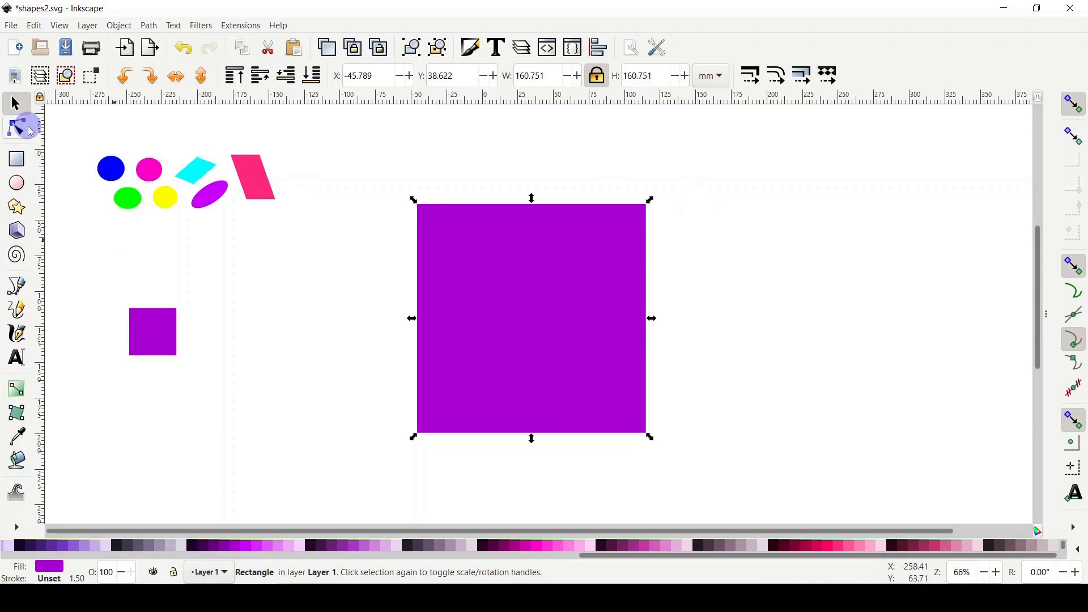
click(16, 159)
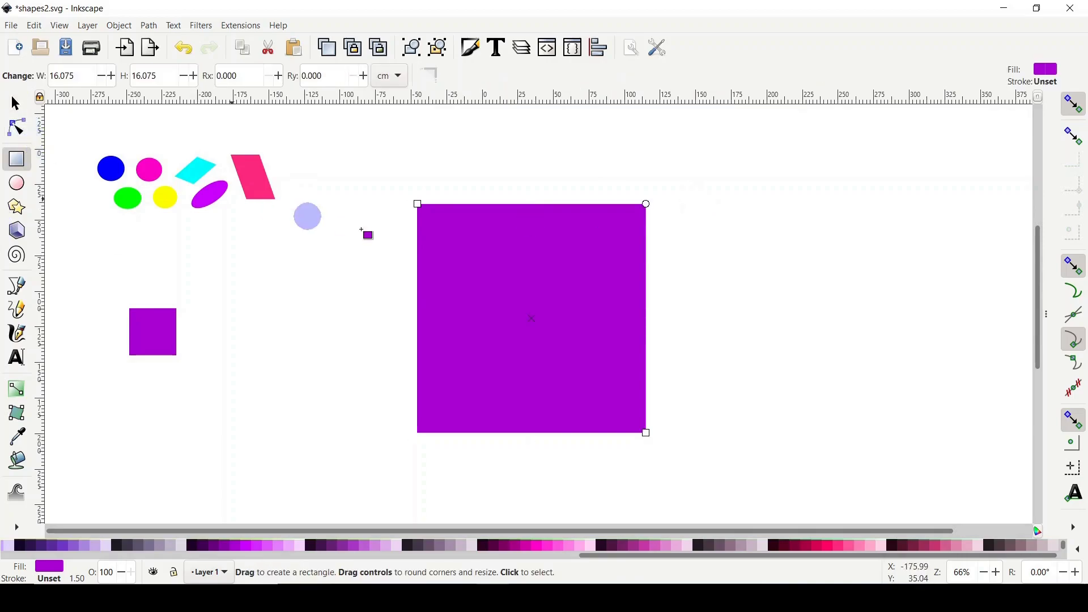
click(17, 105)
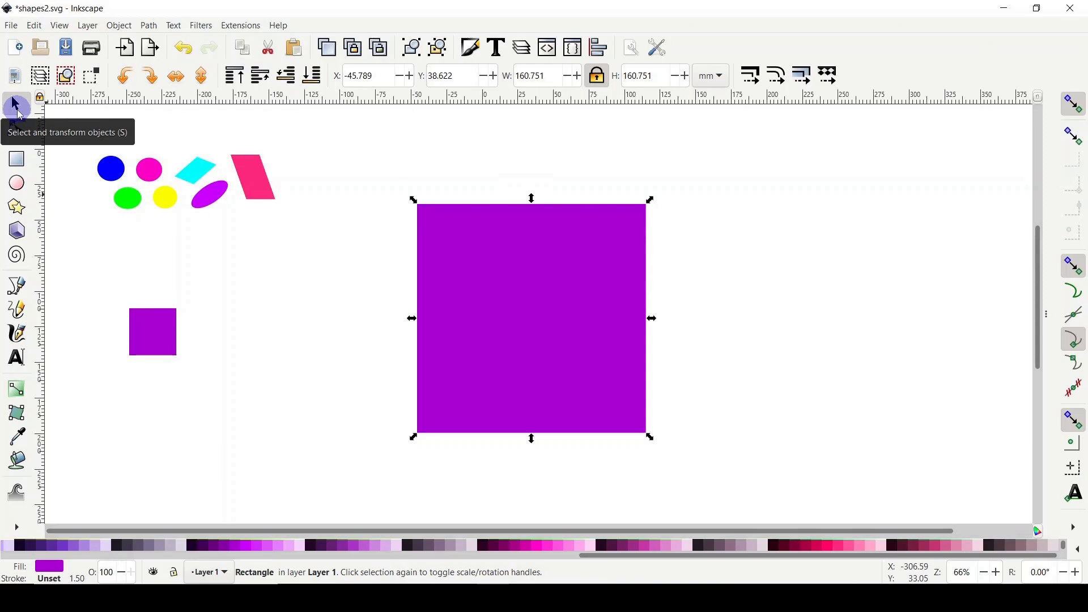
Stretch the square taller from its top edge to about 16.075 × 19.475 cm.
click(18, 163)
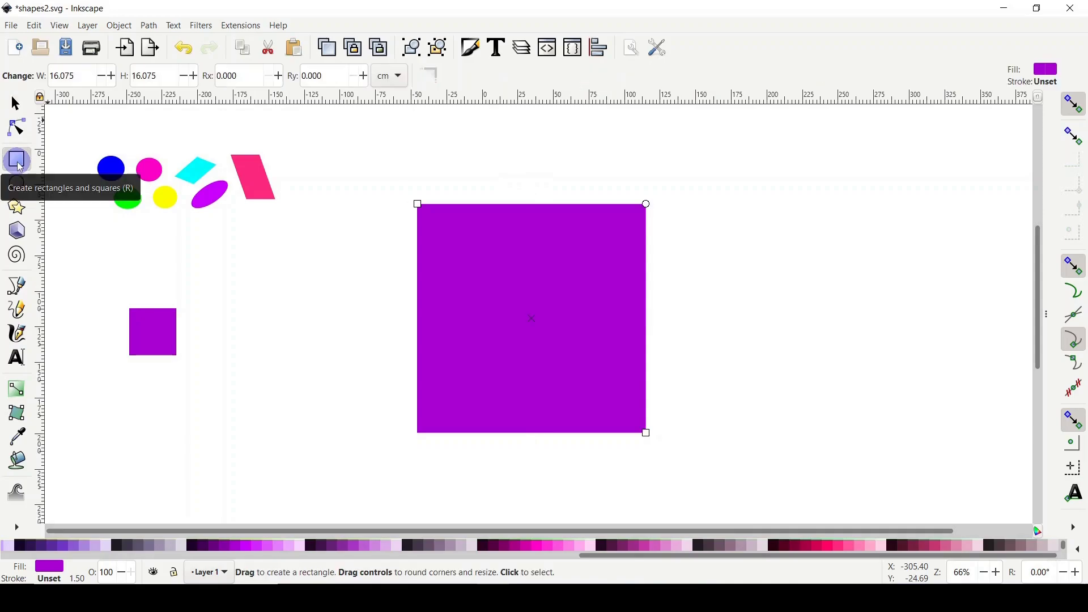
key(s)
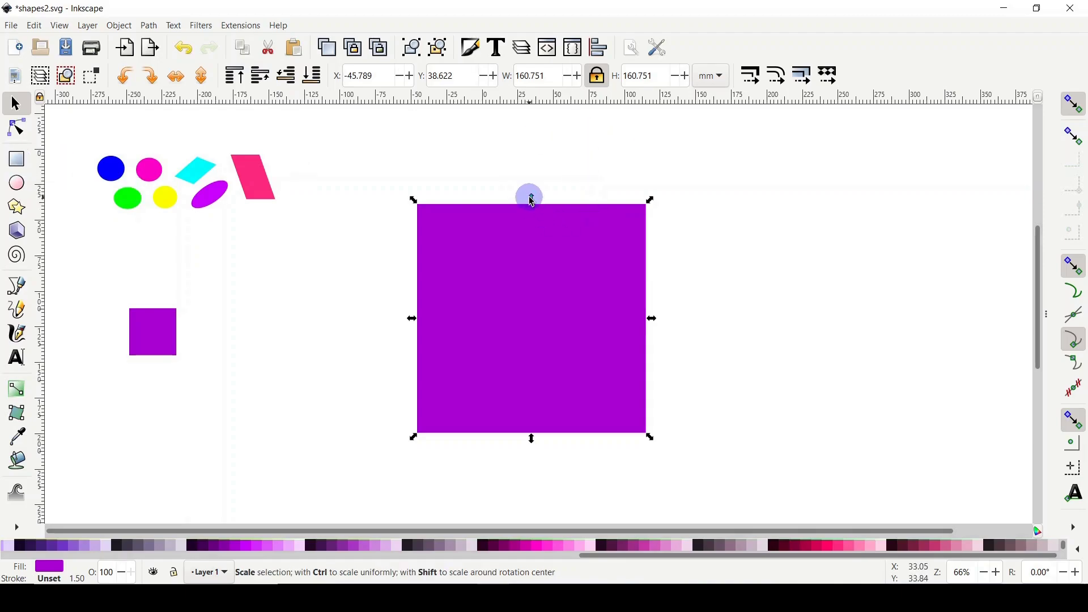
drag(536, 183, 532, 147)
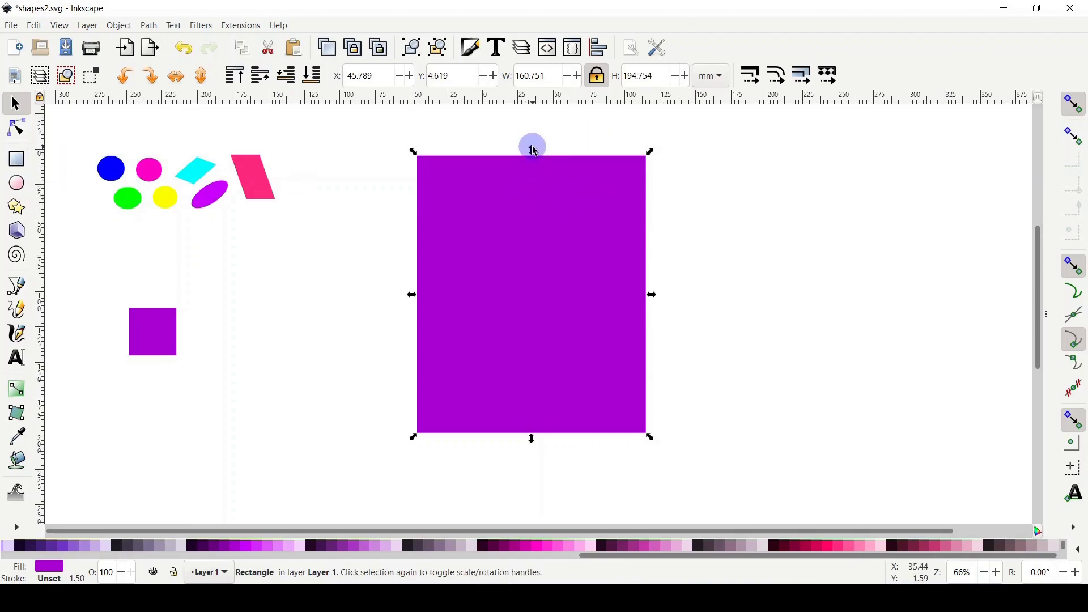
key(r)
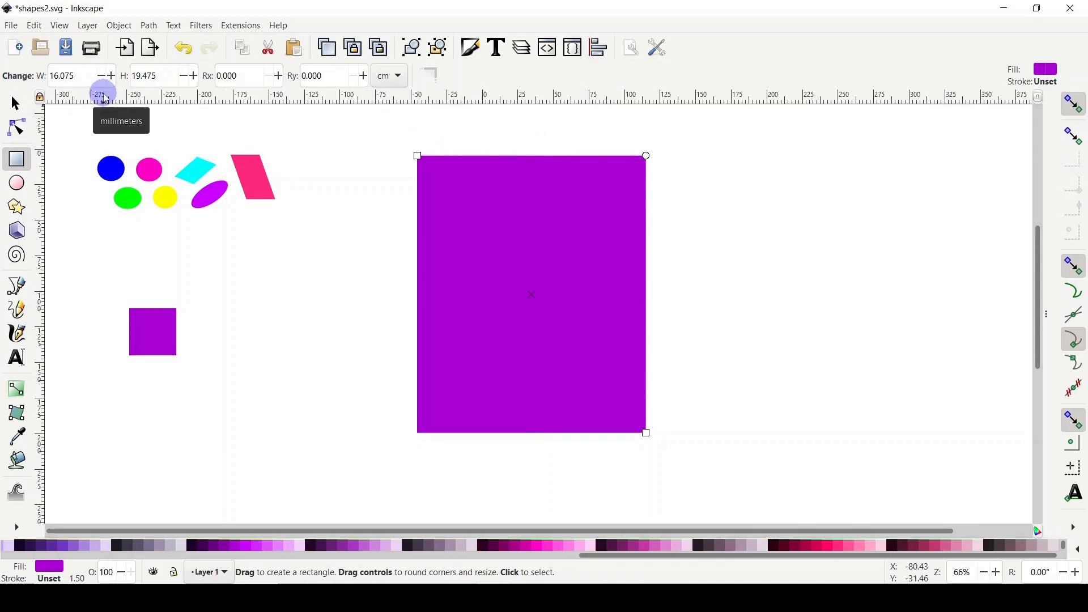
click(17, 103)
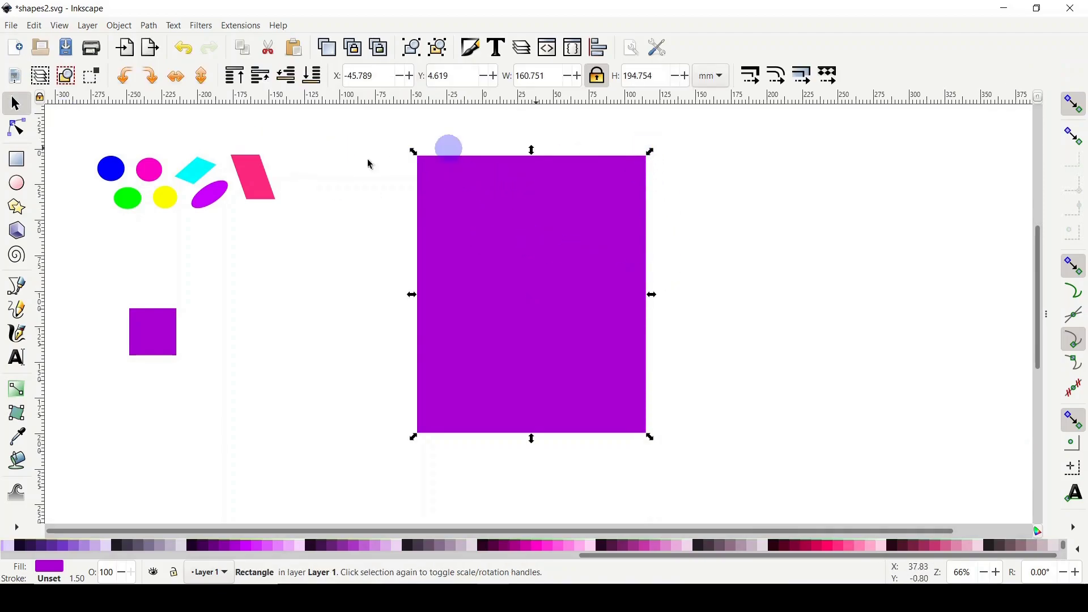
click(521, 254)
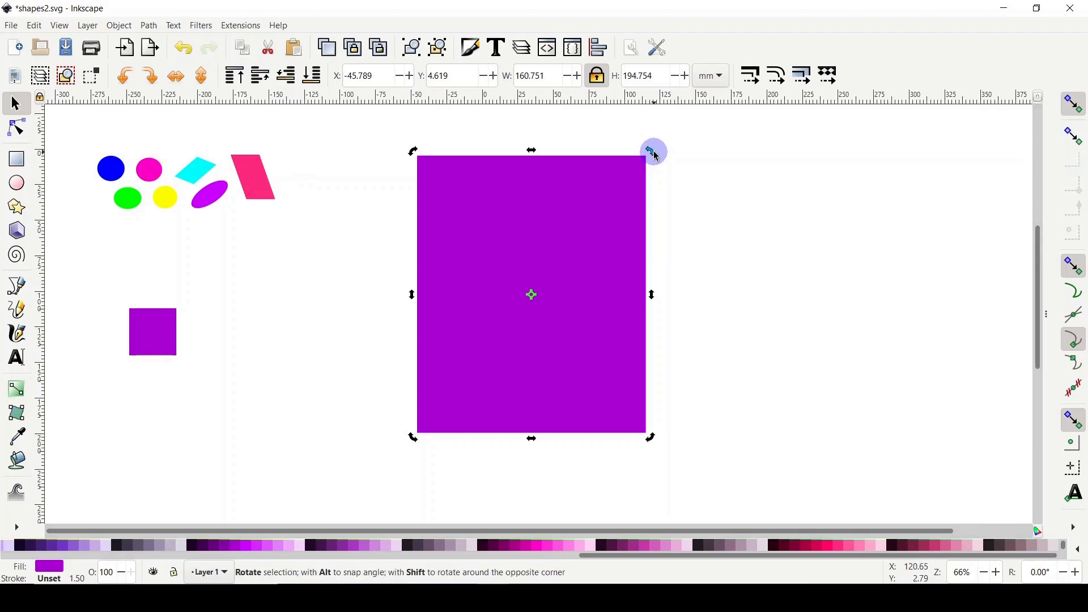
Rotate the tall rectangle about its centre to roughly 45 degrees, like a diamond.
mouse_move(655, 157)
mouse_down()
mouse_move(698, 229)
mouse_move(706, 355)
mouse_move(675, 175)
mouse_move(752, 365)
mouse_move(622, 455)
mouse_move(540, 461)
mouse_move(774, 303)
mouse_move(638, 142)
mouse_move(454, 158)
mouse_move(401, 209)
mouse_move(393, 231)
mouse_move(591, 104)
mouse_move(687, 172)
mouse_move(624, 150)
mouse_move(645, 171)
mouse_up()
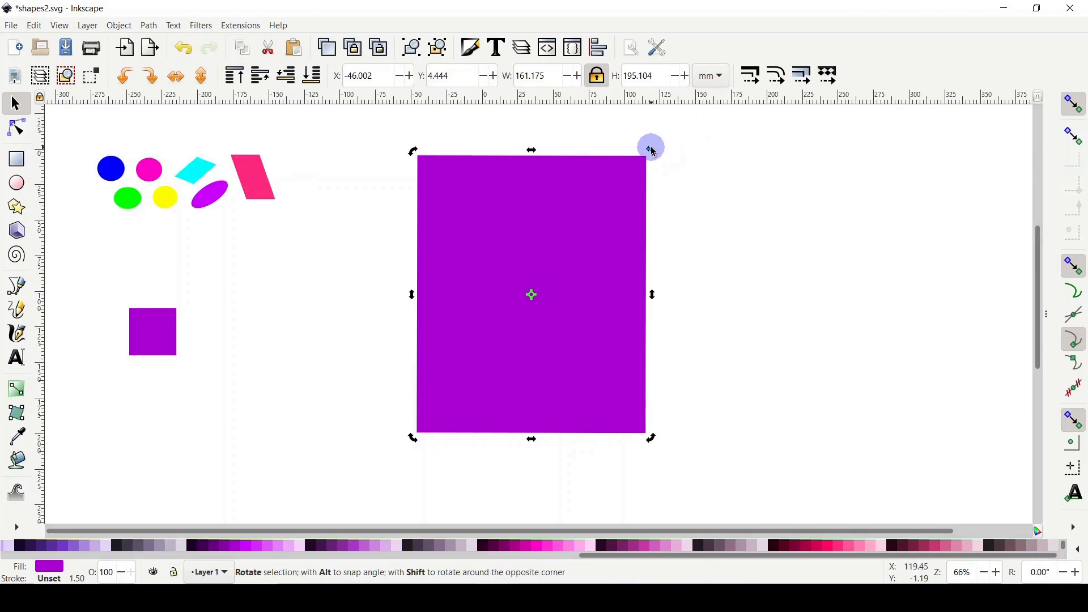
drag(652, 151, 694, 185)
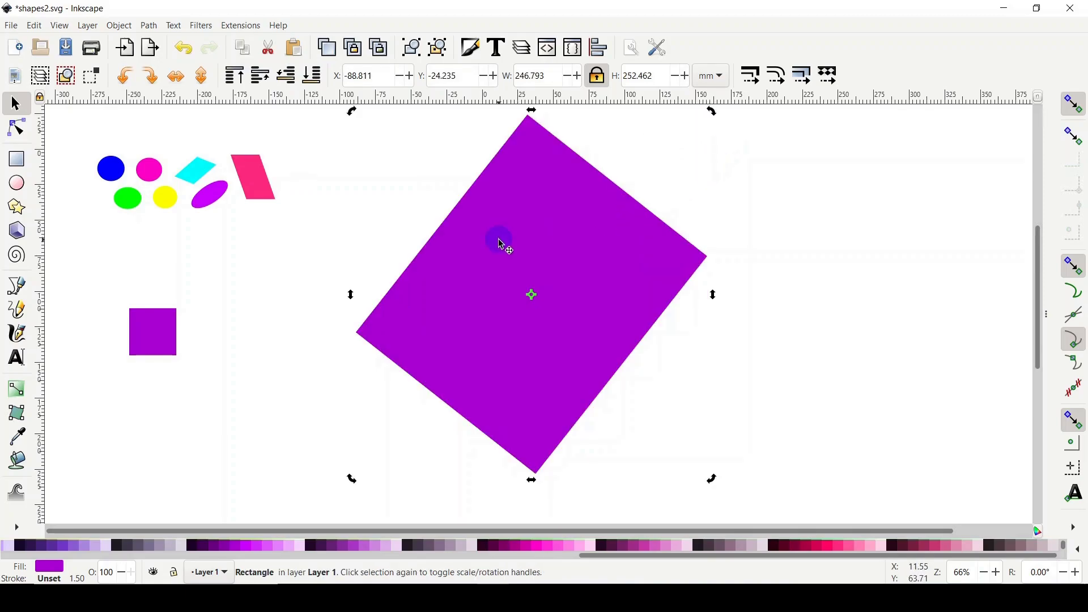
drag(712, 111, 728, 146)
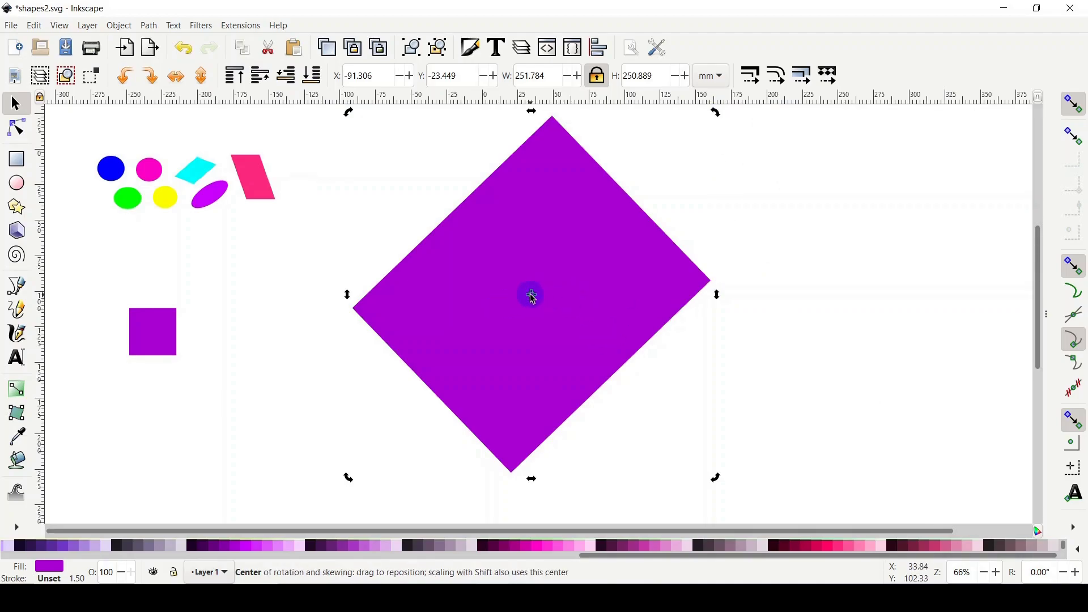
Rotate the rectangle to a shallower tilt around an off-centre pivot, then reset the pivot.
drag(539, 297, 629, 283)
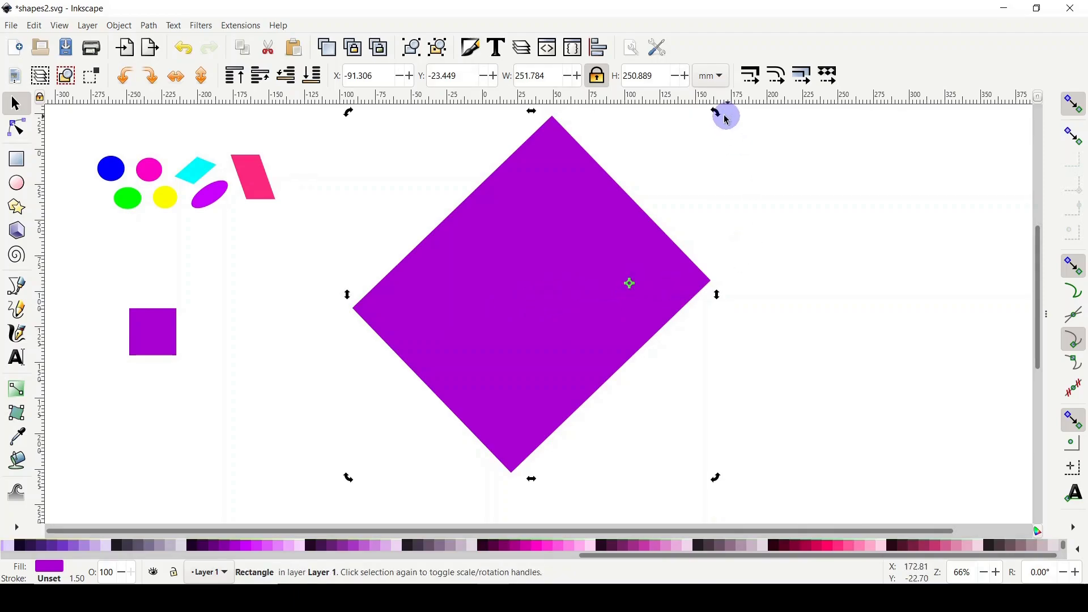
mouse_move(720, 120)
mouse_down()
mouse_move(785, 314)
mouse_move(641, 451)
mouse_move(457, 429)
mouse_move(1048, 412)
mouse_move(697, 196)
mouse_move(631, 277)
mouse_move(646, 291)
mouse_move(769, 302)
mouse_up()
scroll(567, 395, up, 4)
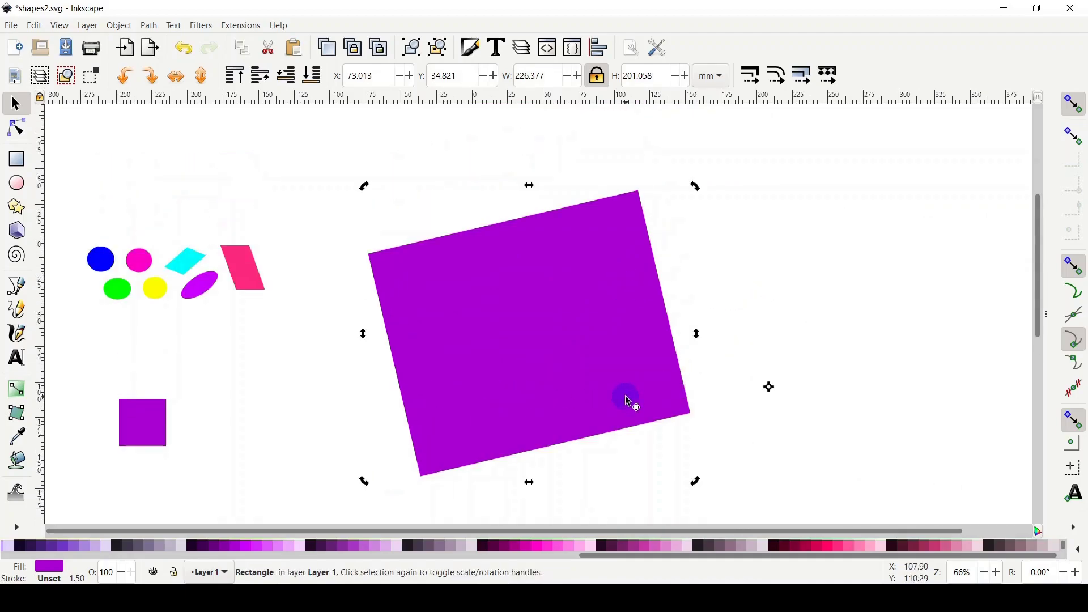
scroll(652, 317, down, 2)
drag(704, 145, 719, 253)
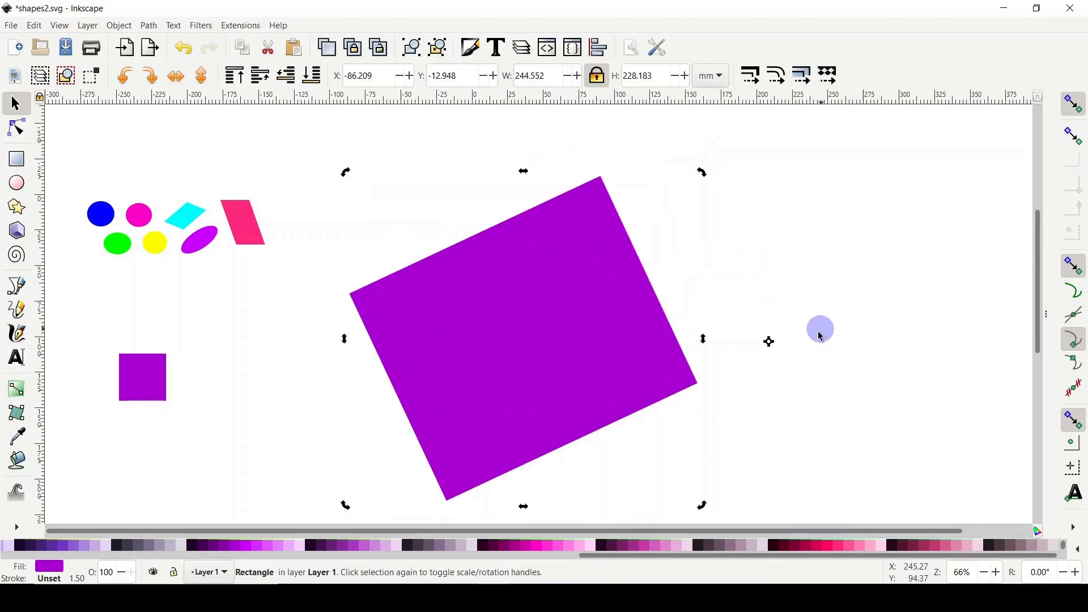
shift+click(769, 342)
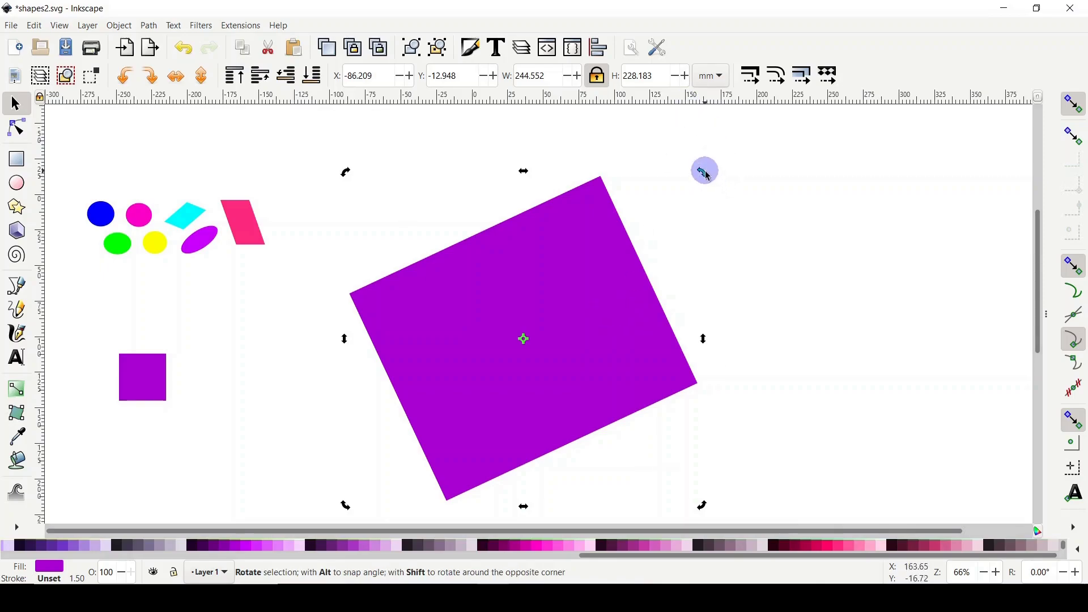
click(792, 243)
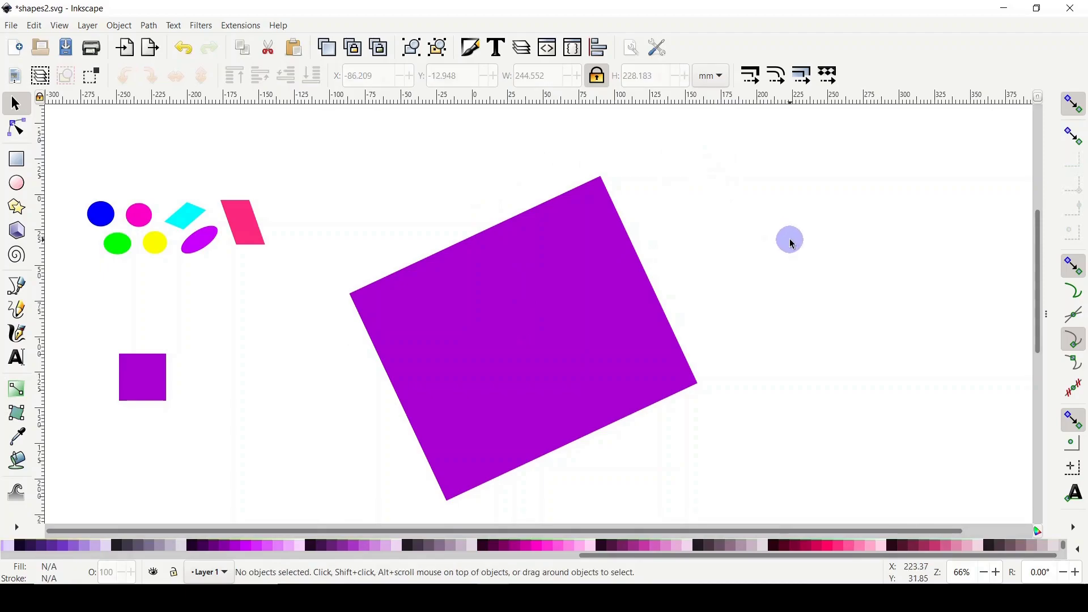
Round all four corners of the purple rectangle.
click(510, 318)
key(r)
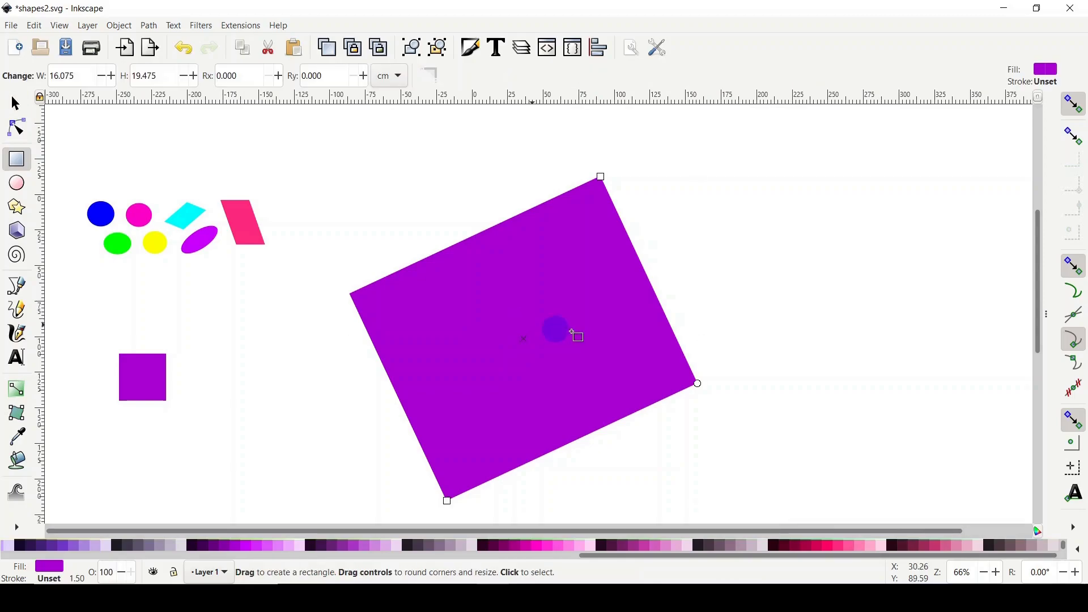
scroll(898, 368, down, 2)
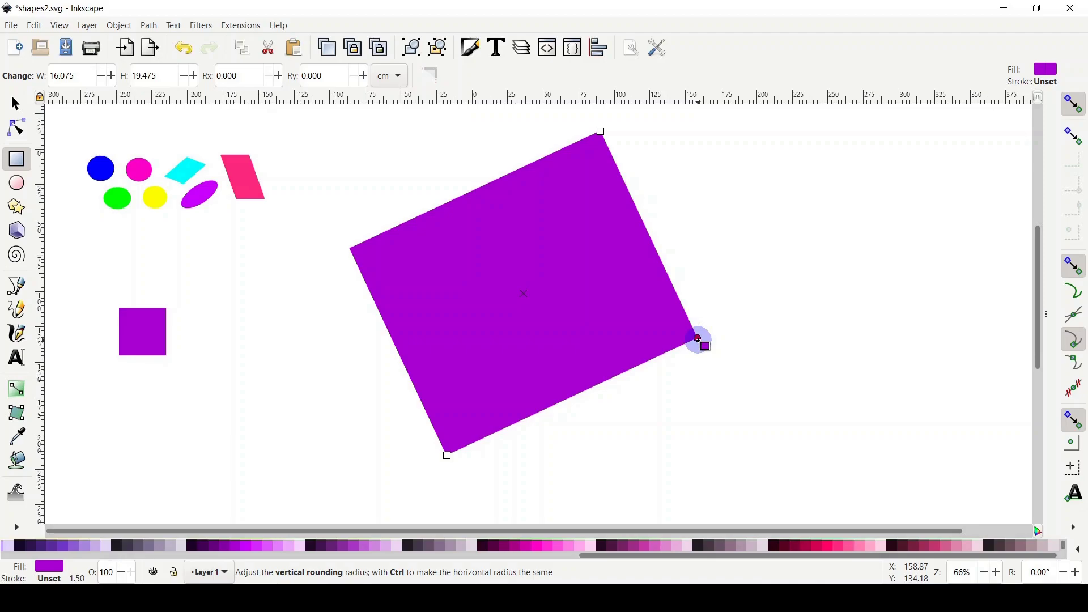
drag(694, 341, 639, 366)
click(883, 311)
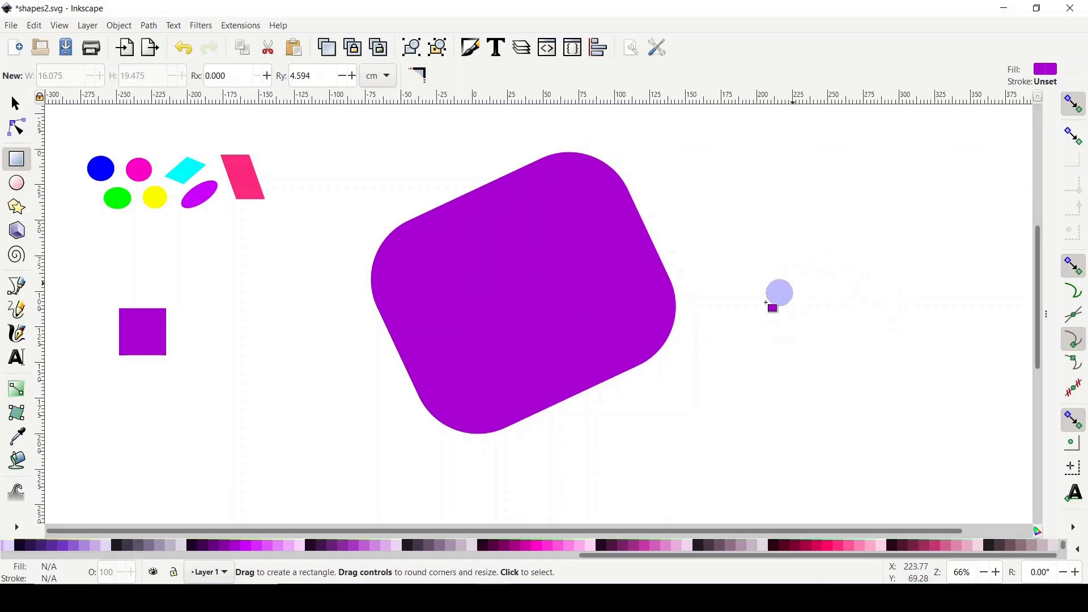
Adjust the corner radii to uneven values, Rx 8.038 cm and Ry 4.572 cm.
click(603, 321)
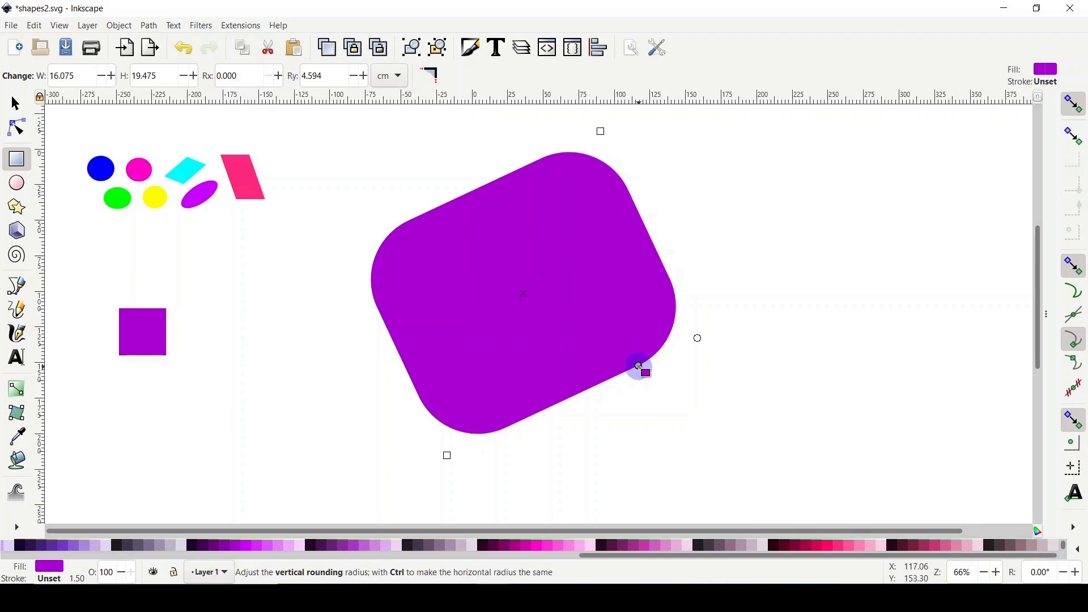
drag(640, 367, 558, 412)
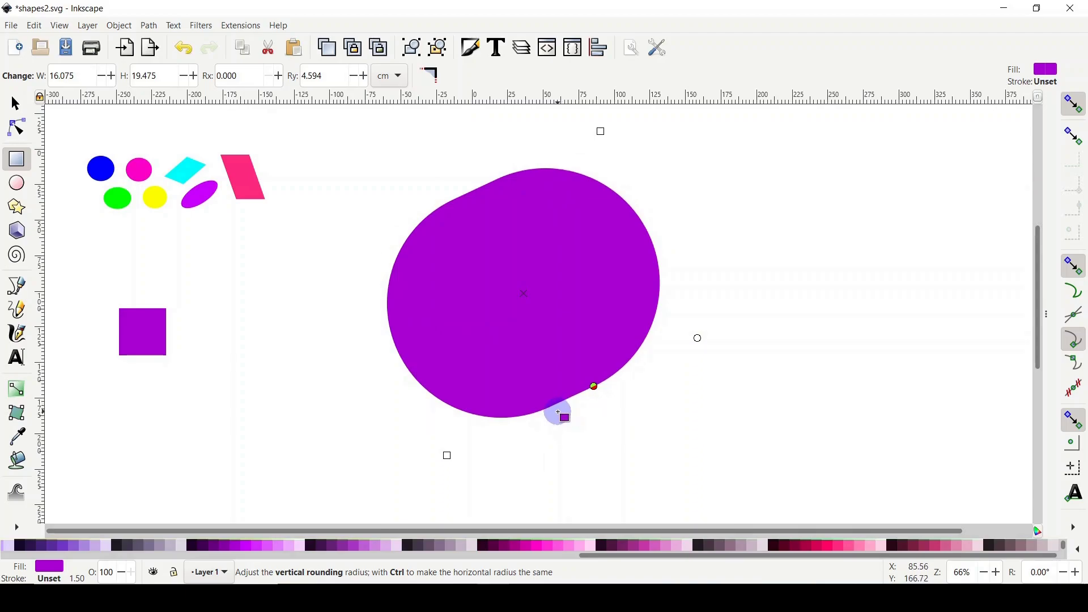
drag(559, 412, 639, 365)
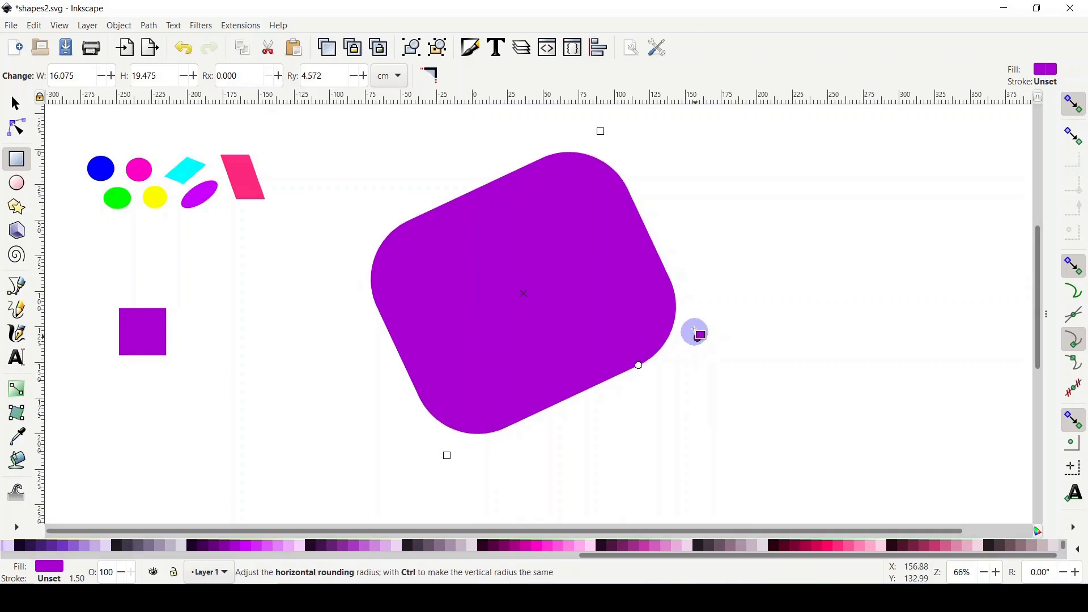
drag(691, 330, 650, 234)
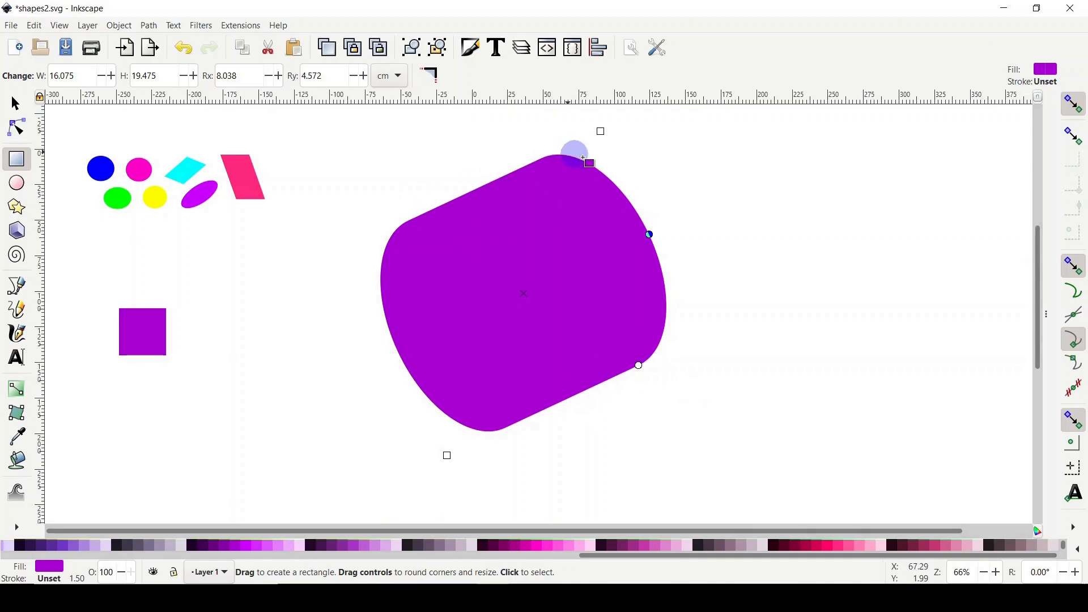
drag(663, 221, 657, 323)
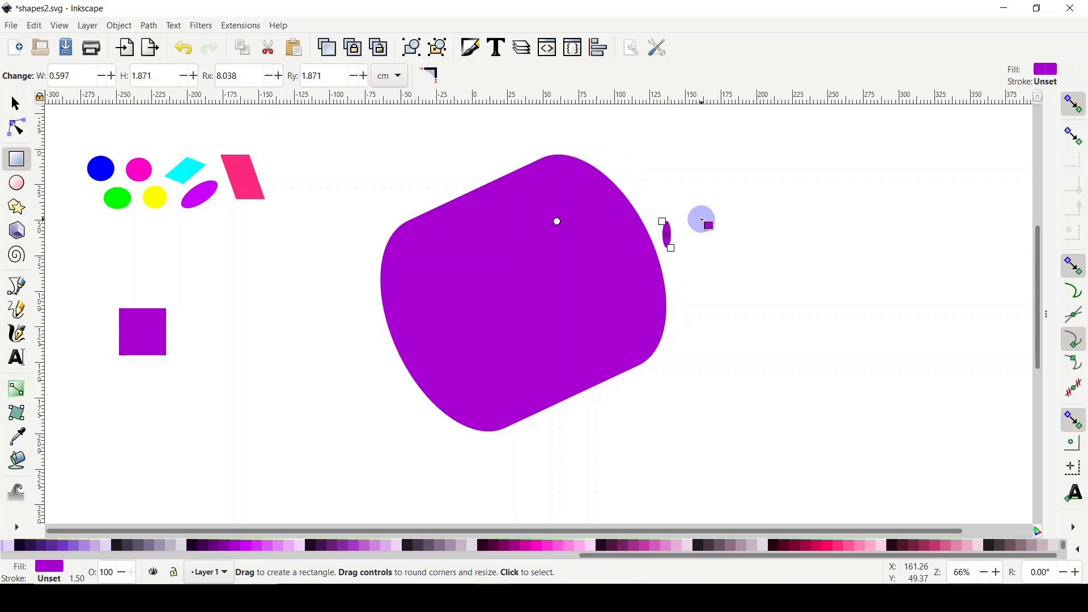
Undo the stray tiny rectangle and resize the rounded rectangle from its corner.
key(ctrl+z)
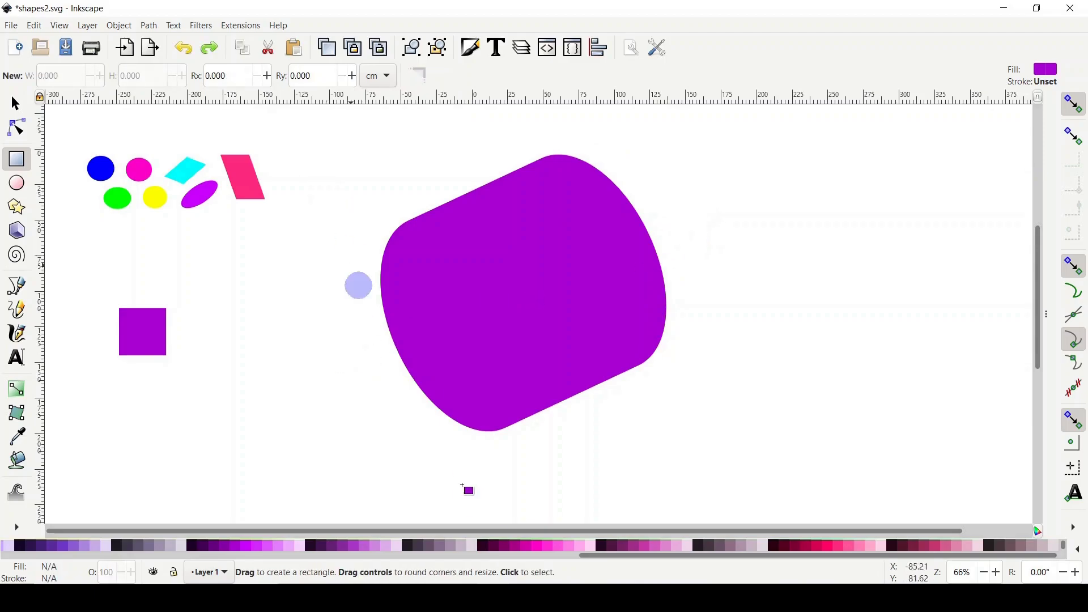
click(541, 328)
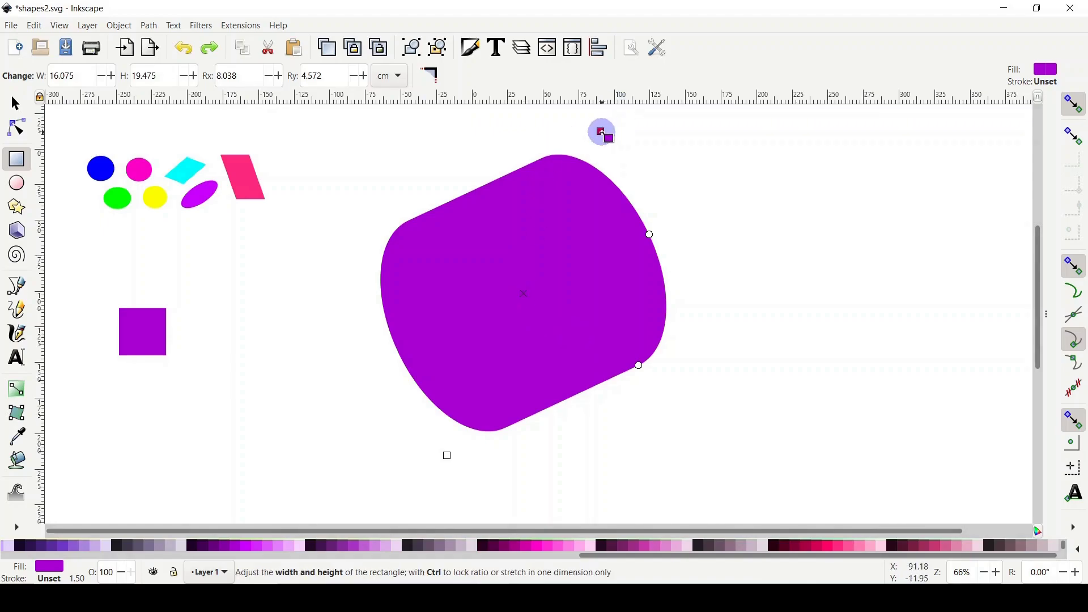
drag(602, 132, 622, 151)
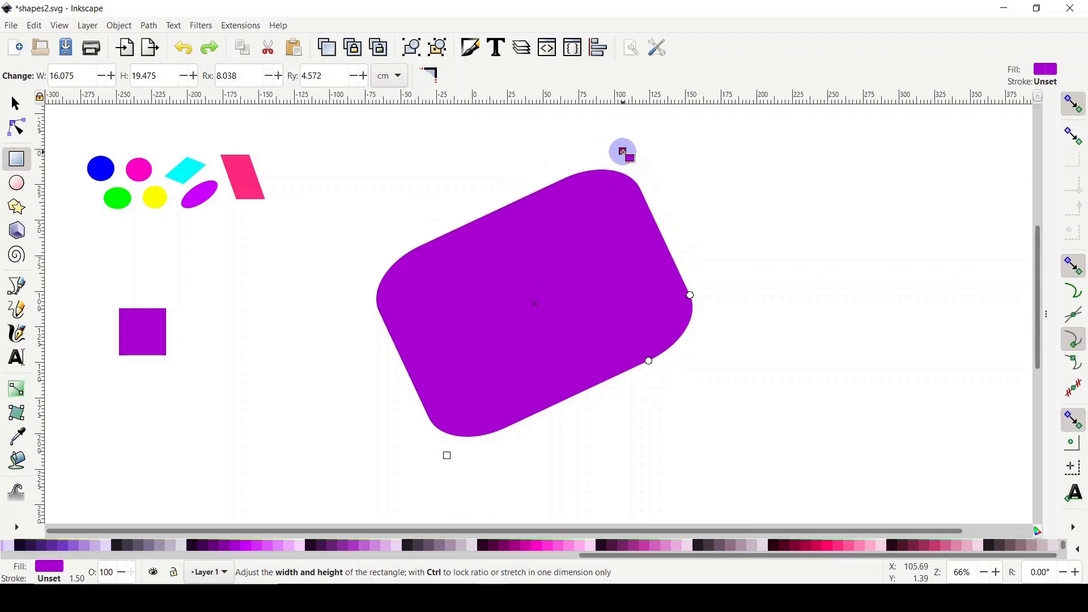
click(461, 450)
Resize the rectangle to about 16.8 × 22.2 cm with softer Rx 2.759 / Ry 4.567 cm corners.
click(507, 332)
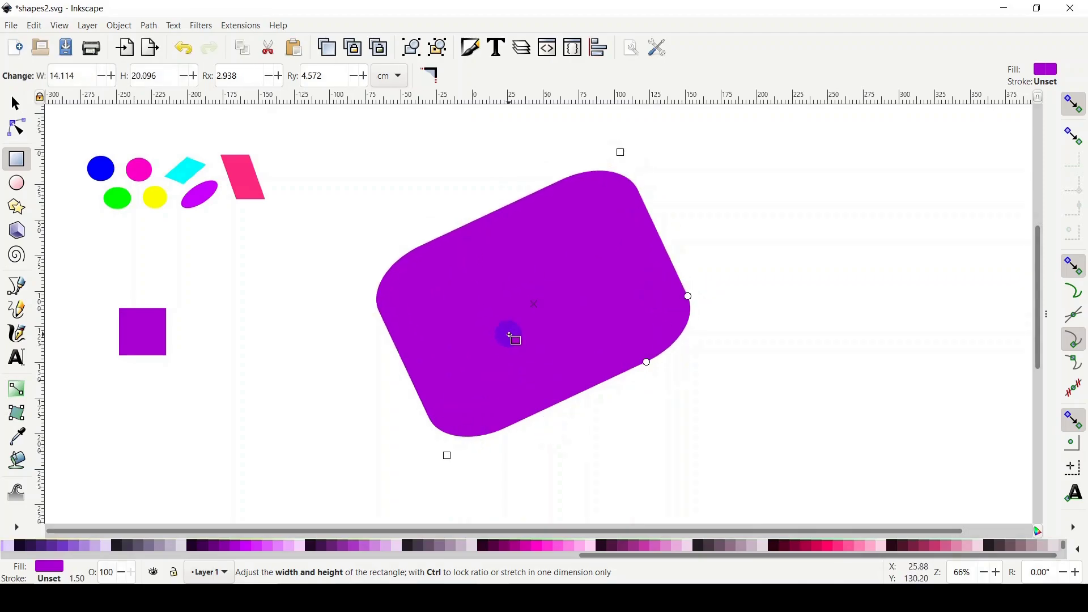
drag(448, 455, 723, 328)
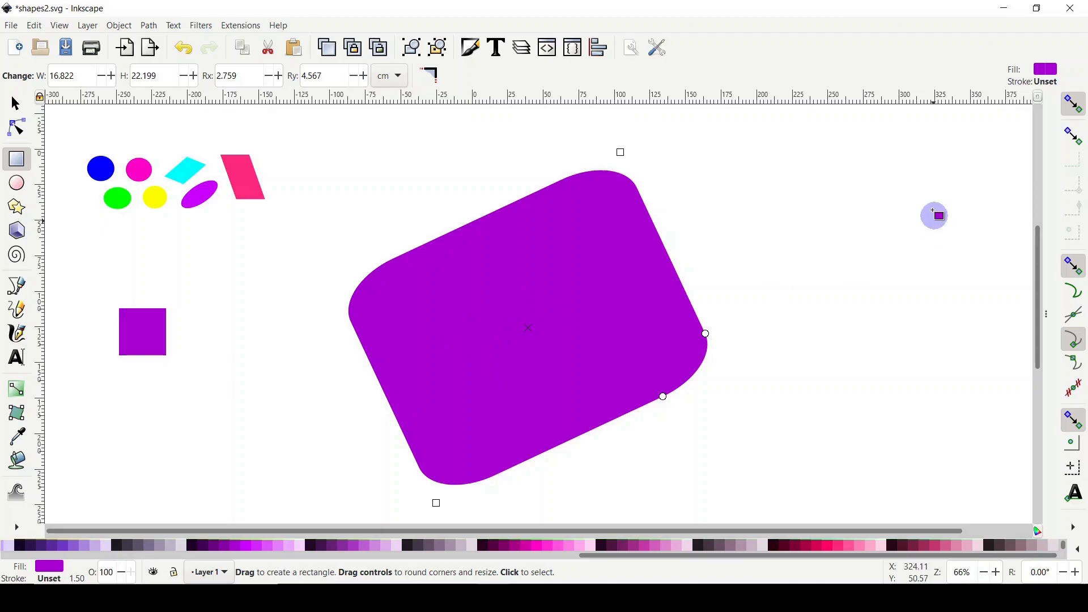
click(905, 221)
key(s)
click(526, 294)
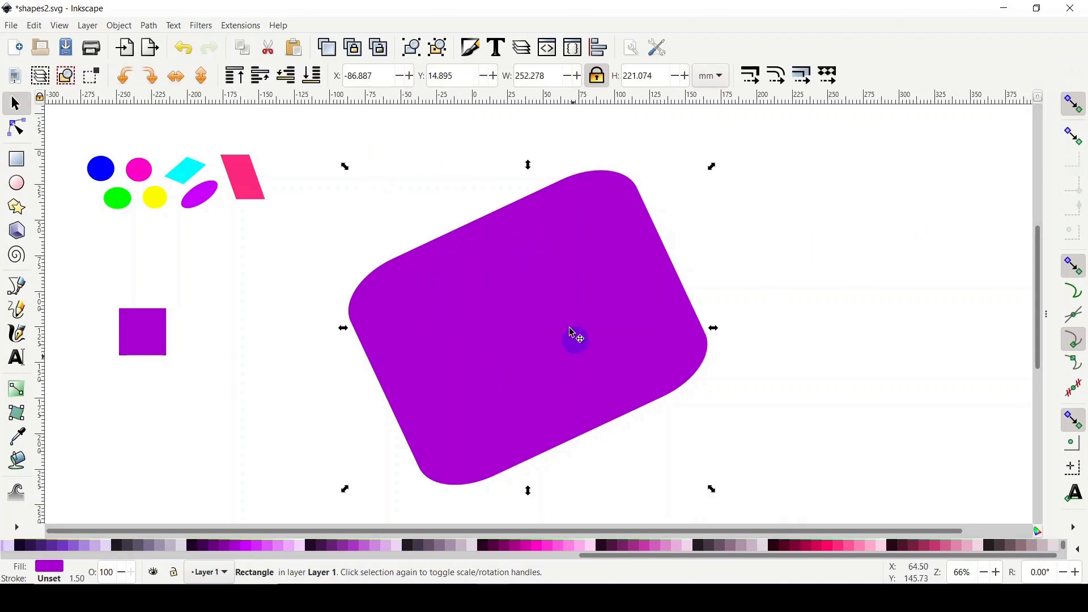
Skew the rounded rectangle into a long slanted parallelogram with soft corners.
click(548, 306)
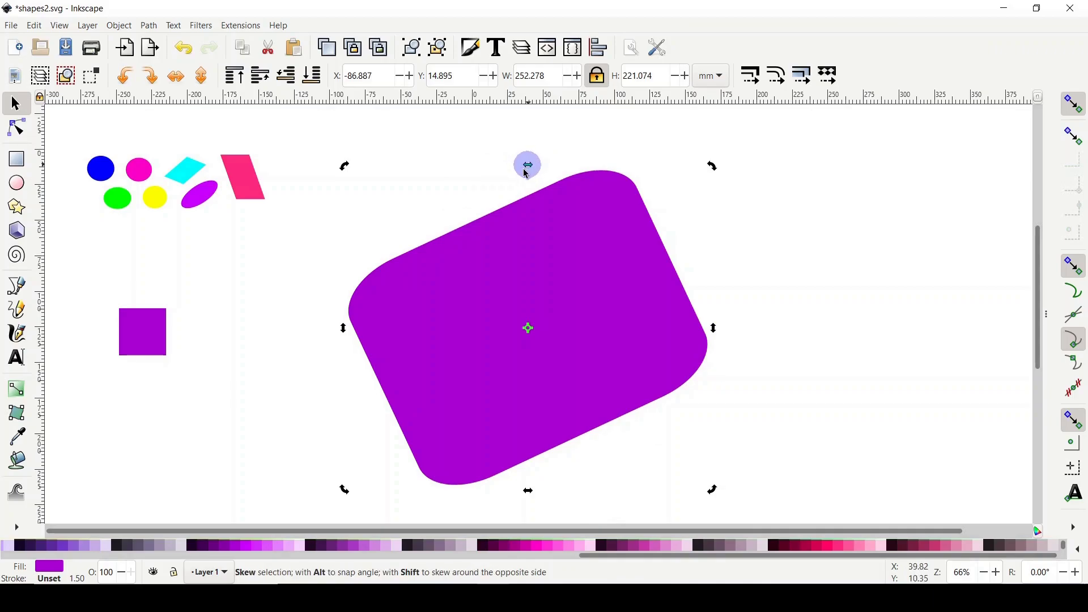
drag(527, 173, 734, 220)
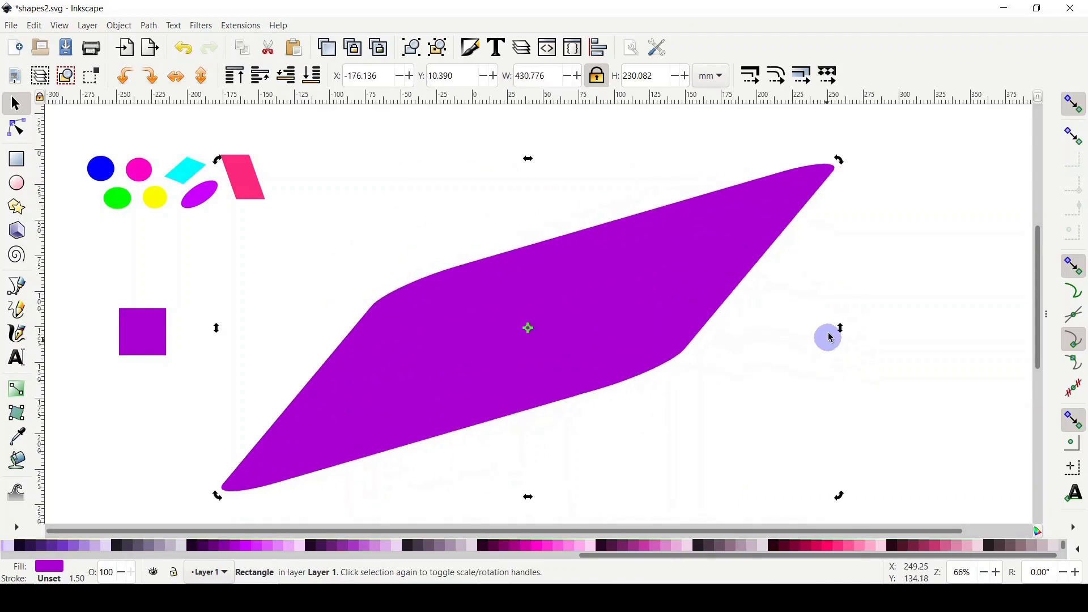
mouse_move(842, 333)
mouse_down()
mouse_move(866, 464)
mouse_move(826, 274)
mouse_move(844, 331)
mouse_up()
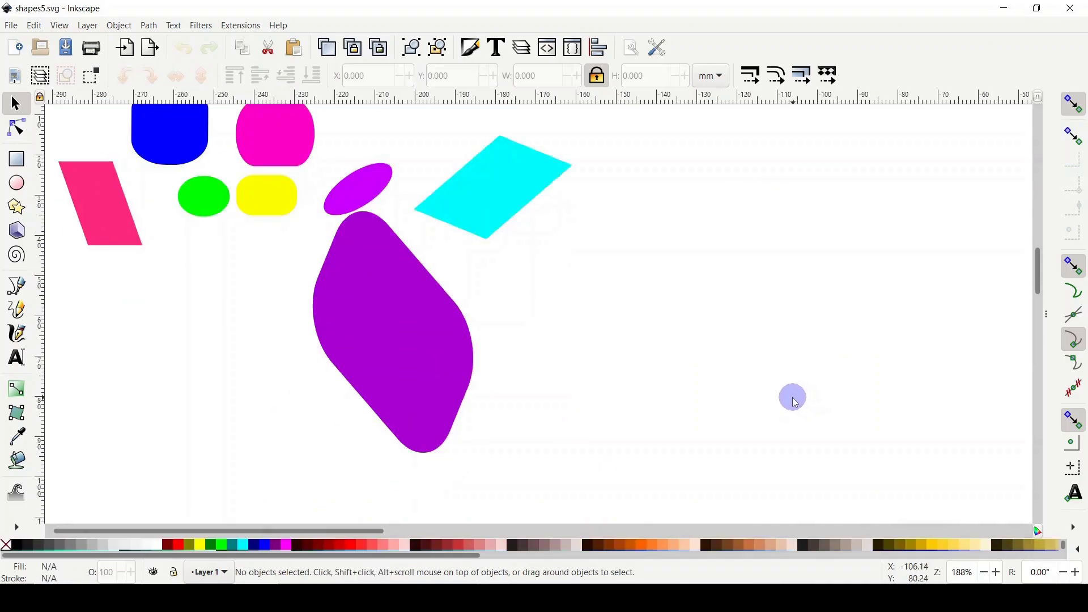
Bring up the shapes5.svg drawing in Inkscape and open the File menu.
scroll(791, 396, up, 3)
scroll(793, 399, down, 2)
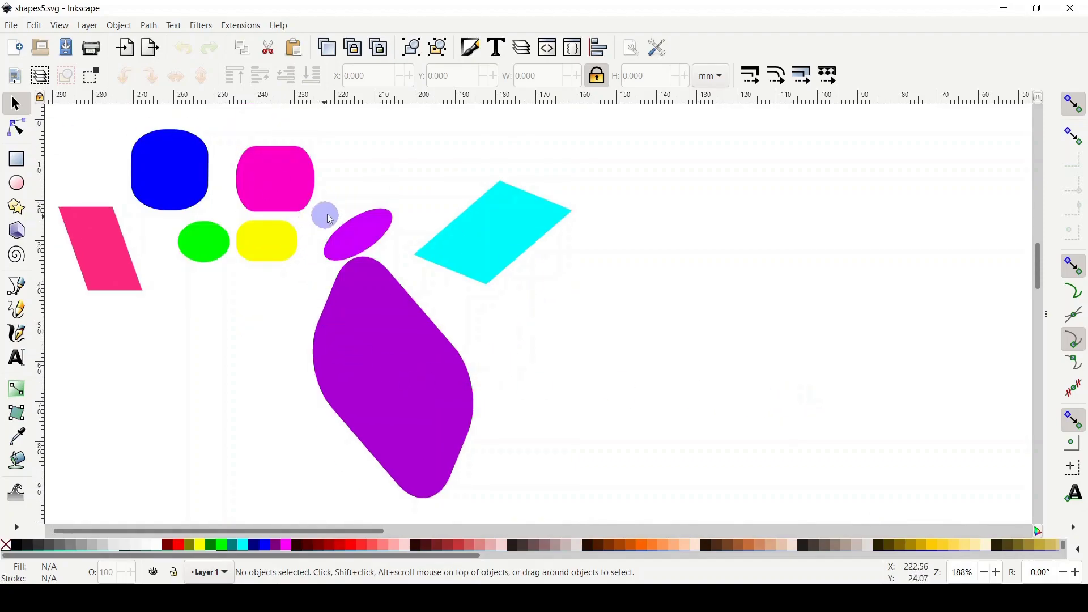
click(12, 27)
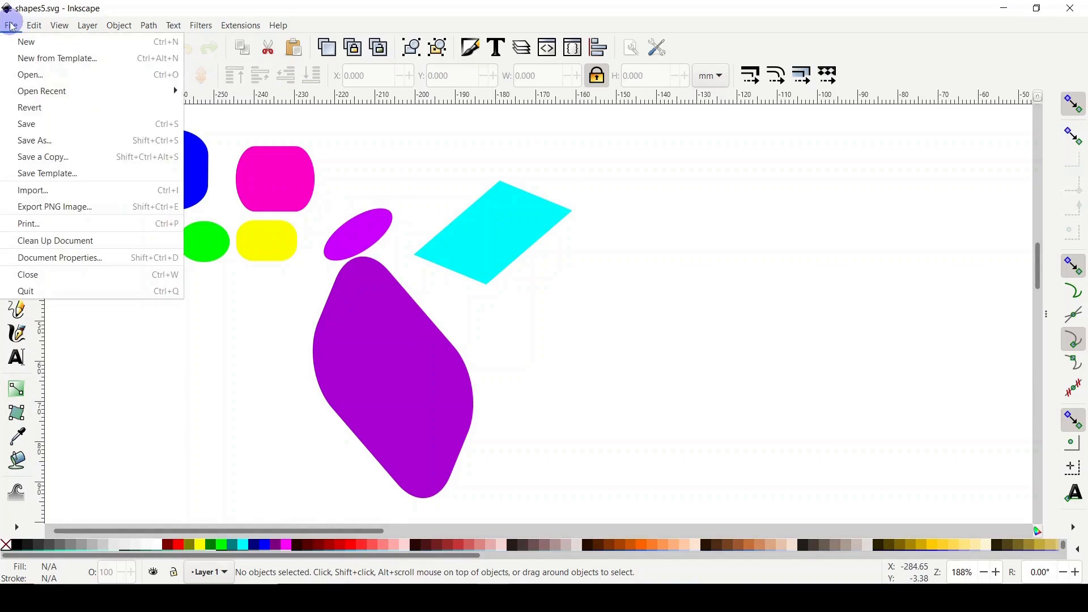
Save the Inkscape drawing on the Desktop under the new name shapes6.svg.
click(47, 143)
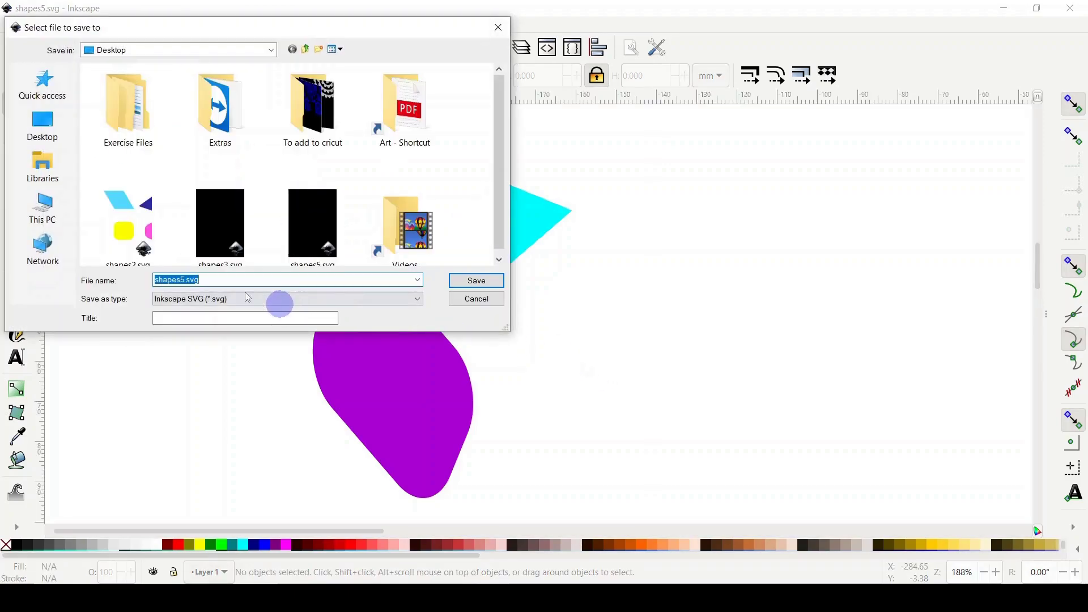
click(187, 280)
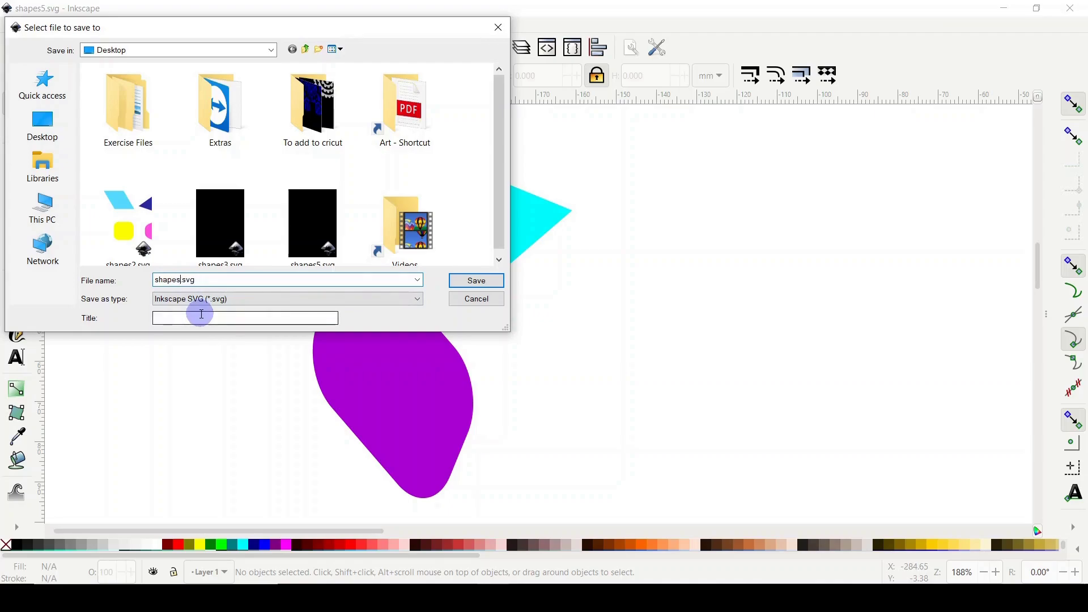
text(6)
click(478, 280)
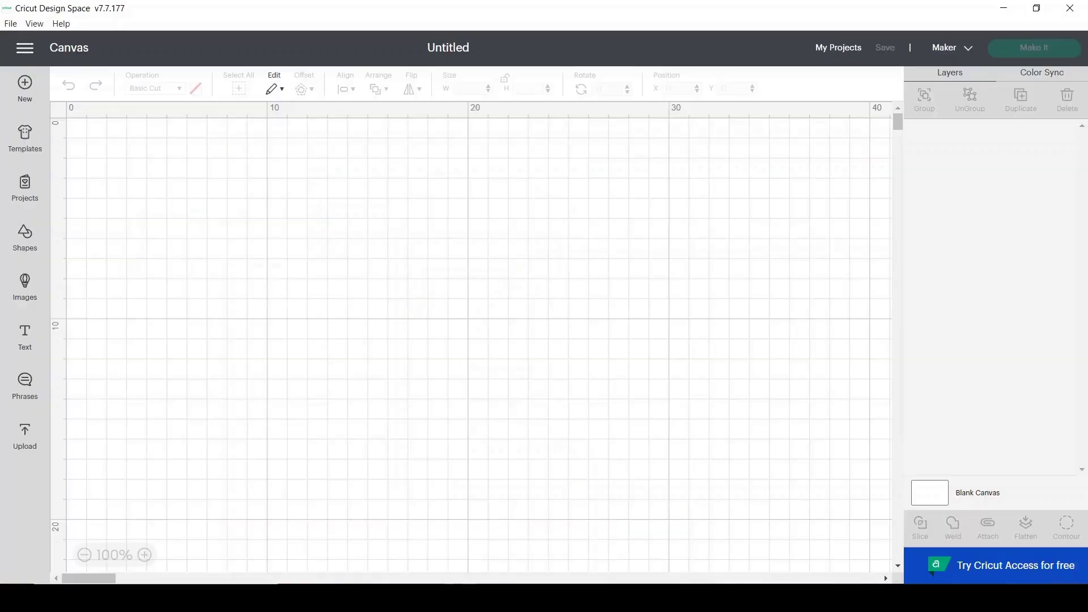
Upload shapes6.svg as a cut image, select its thumbnail, and add it to the canvas.
click(26, 439)
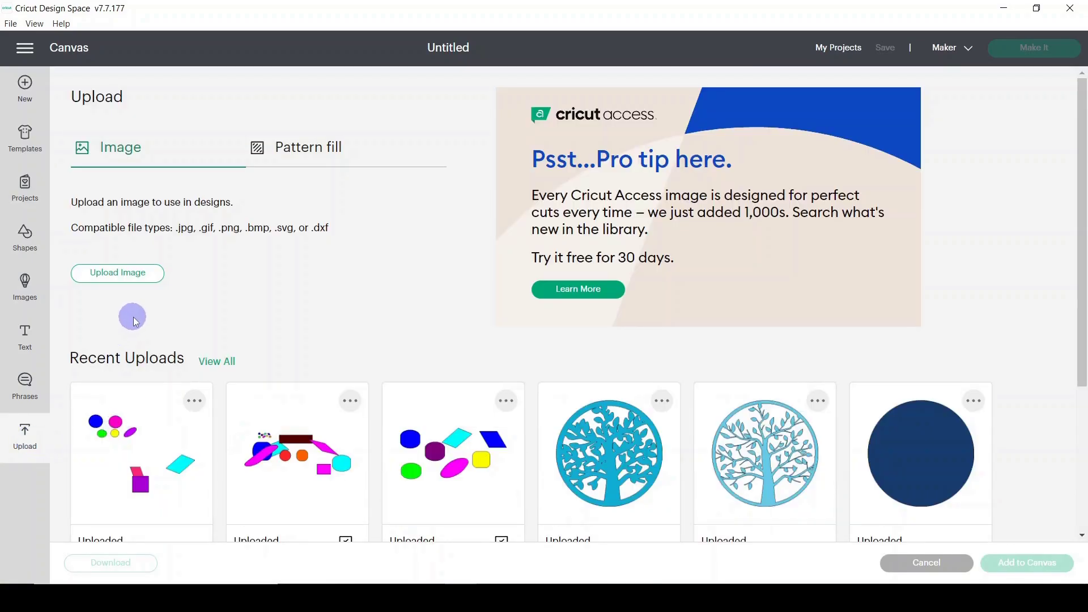
click(122, 272)
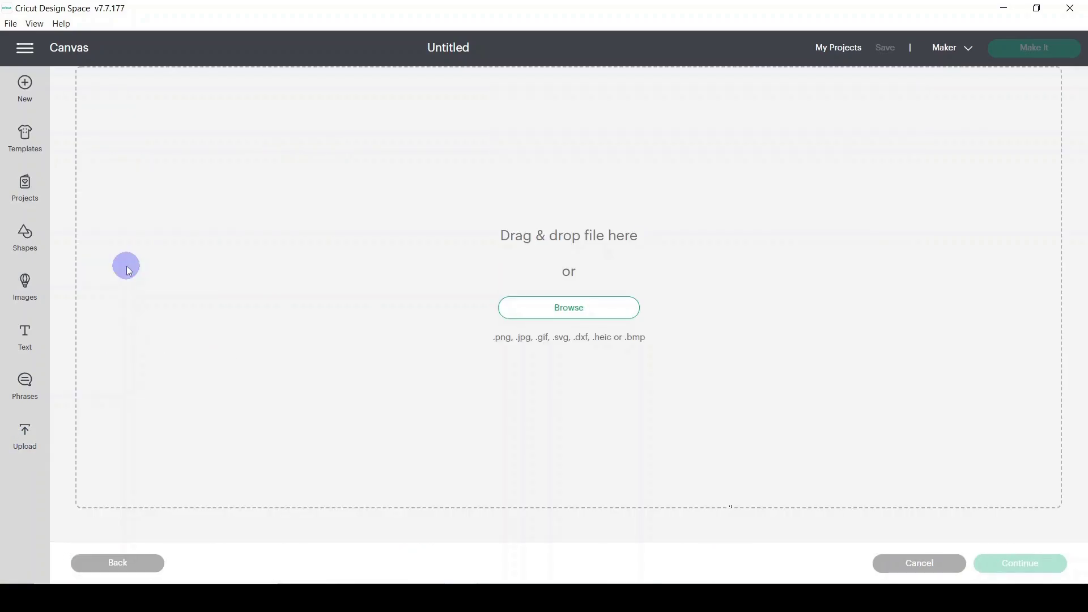
click(536, 317)
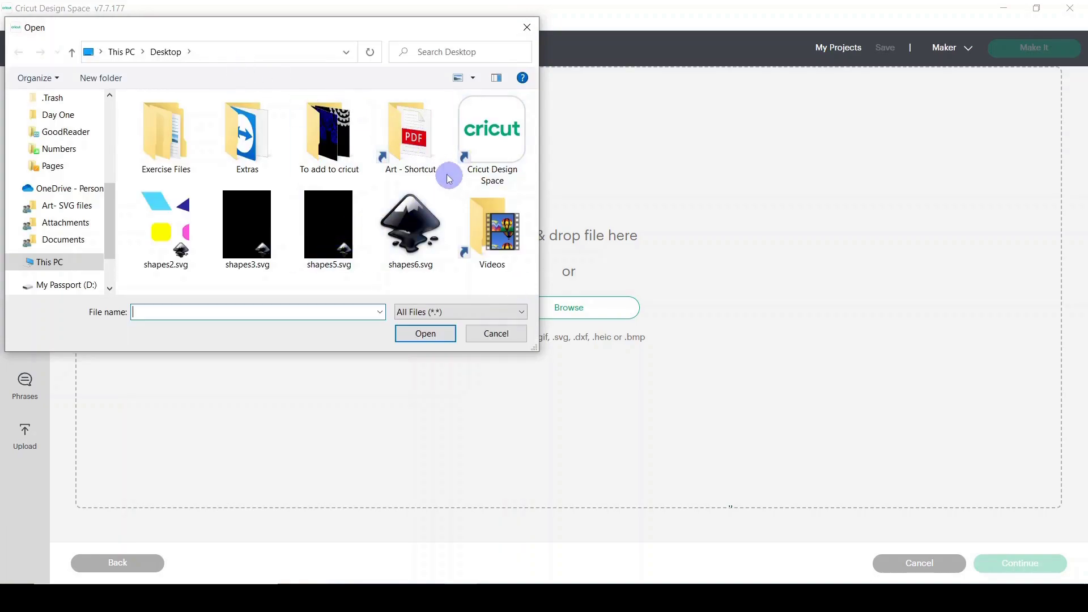
click(412, 247)
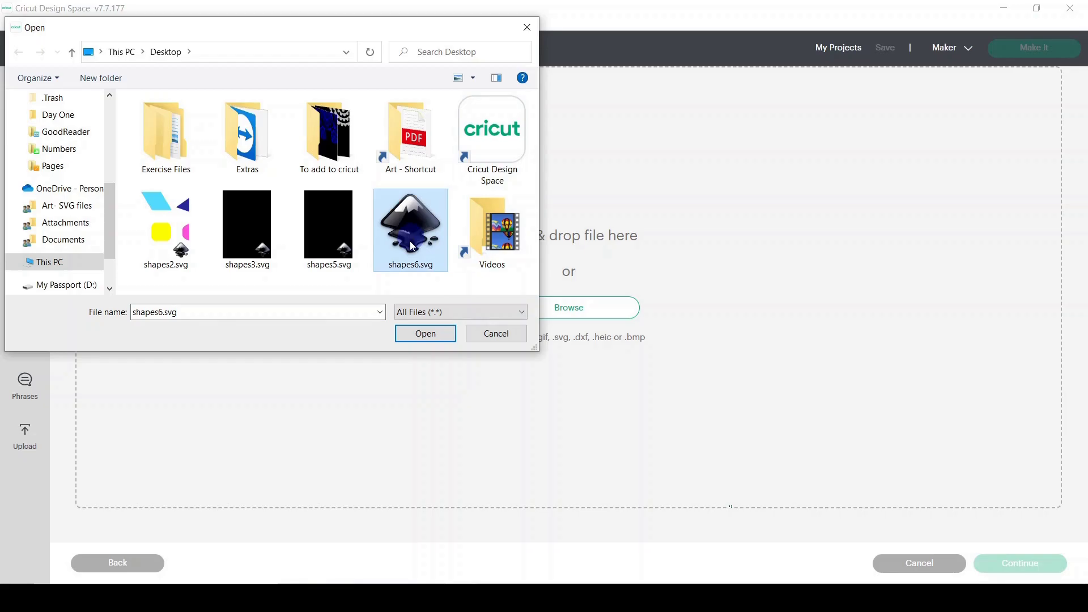
click(428, 333)
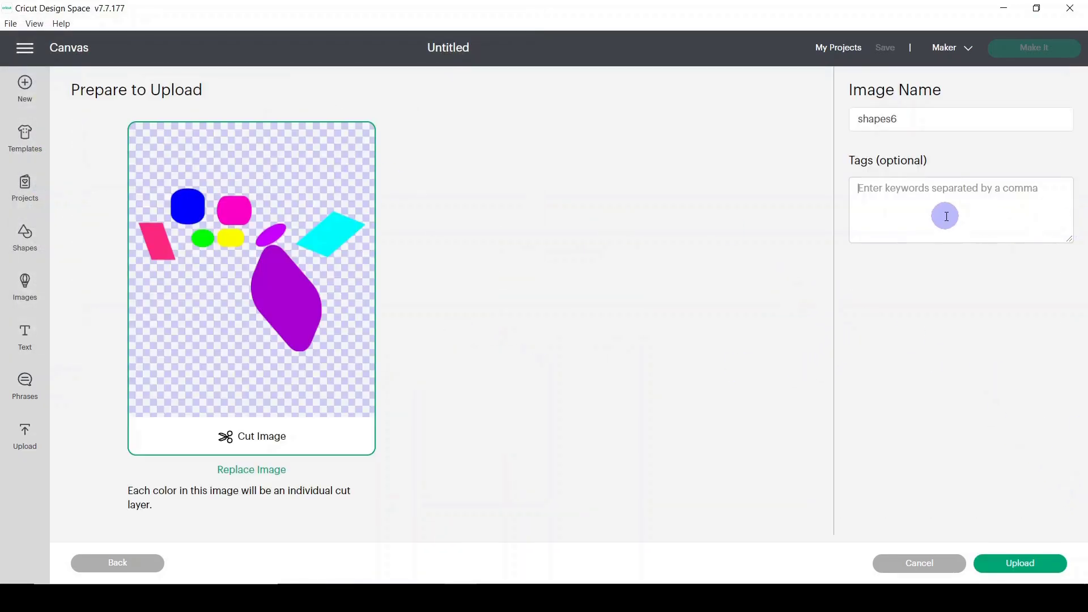
click(946, 215)
text(s)
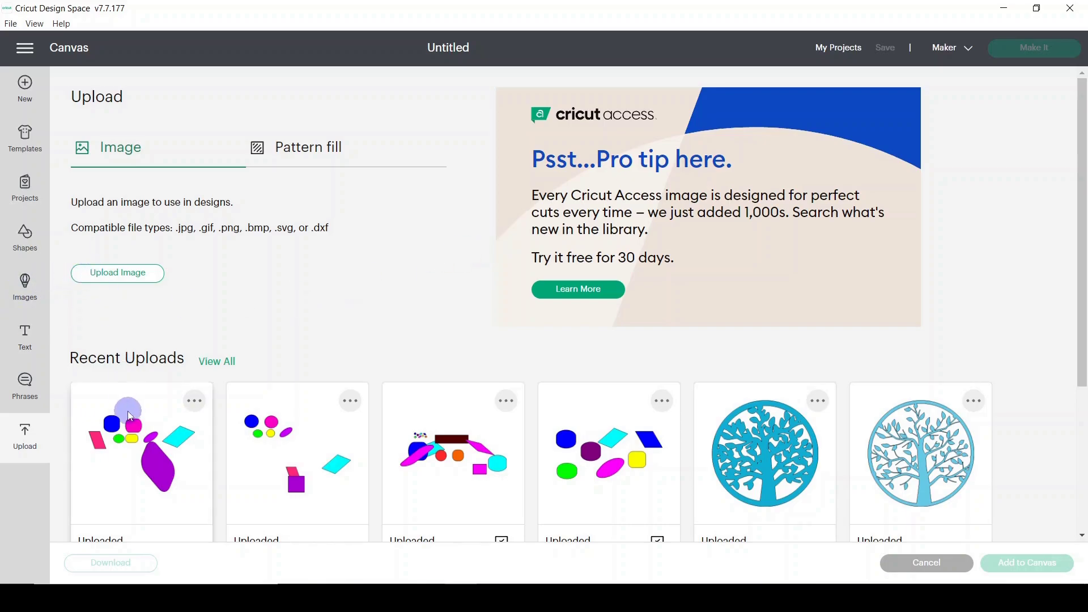
click(135, 428)
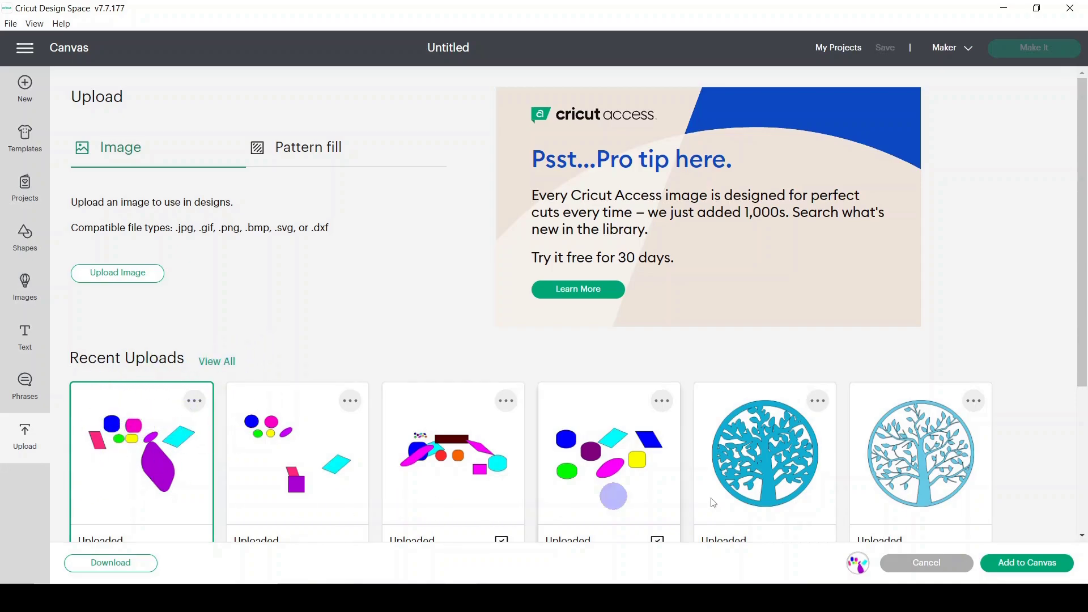
click(1027, 563)
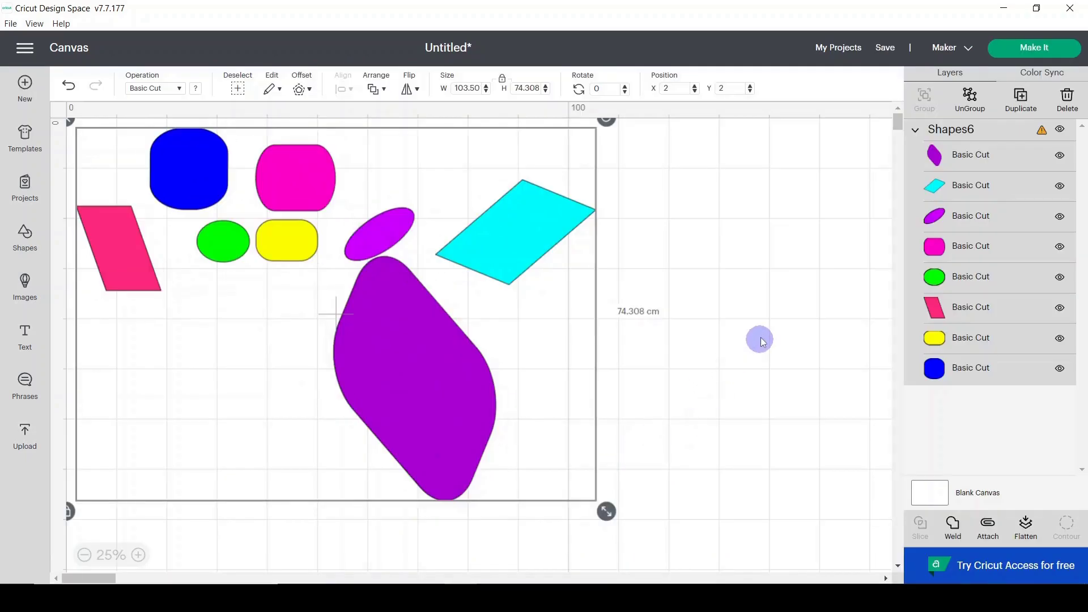
Save the project as 'shapes rounded rectangles' in the General Designs collection.
click(756, 338)
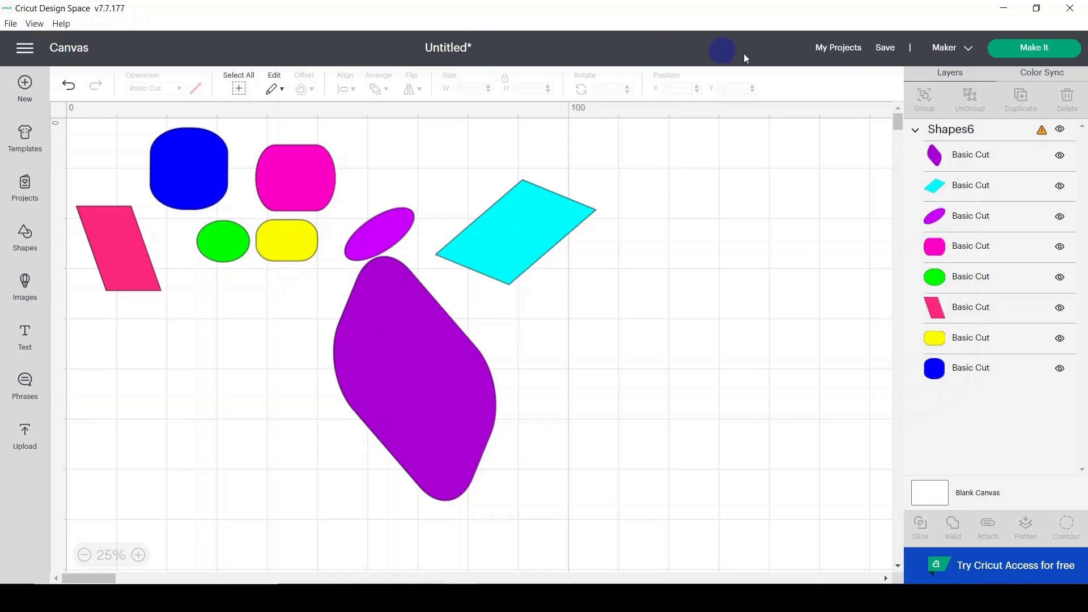
click(882, 51)
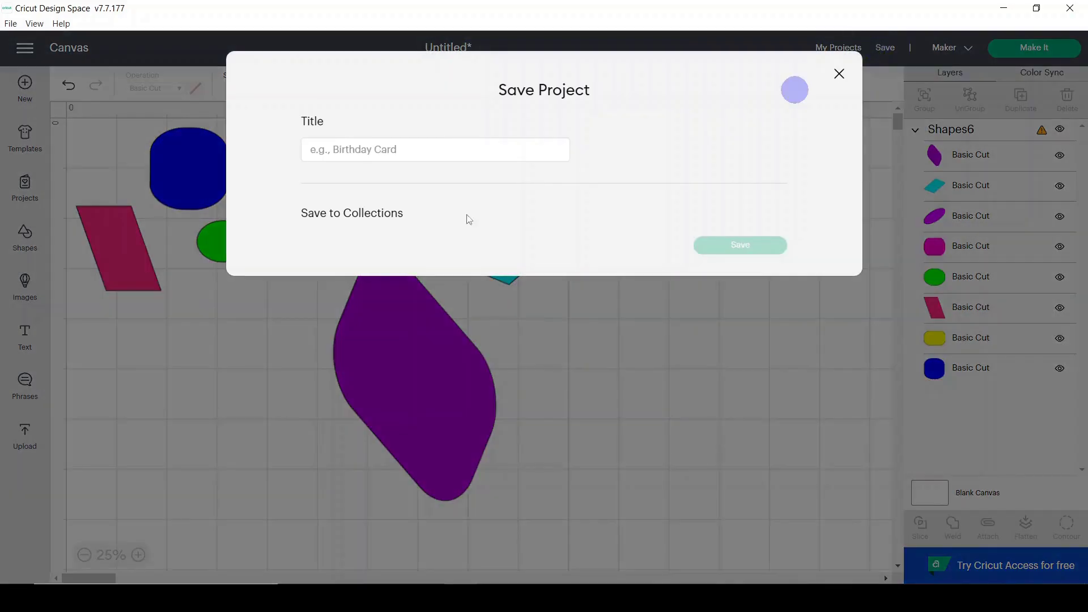
click(376, 147)
text(shapes rounded rectangles)
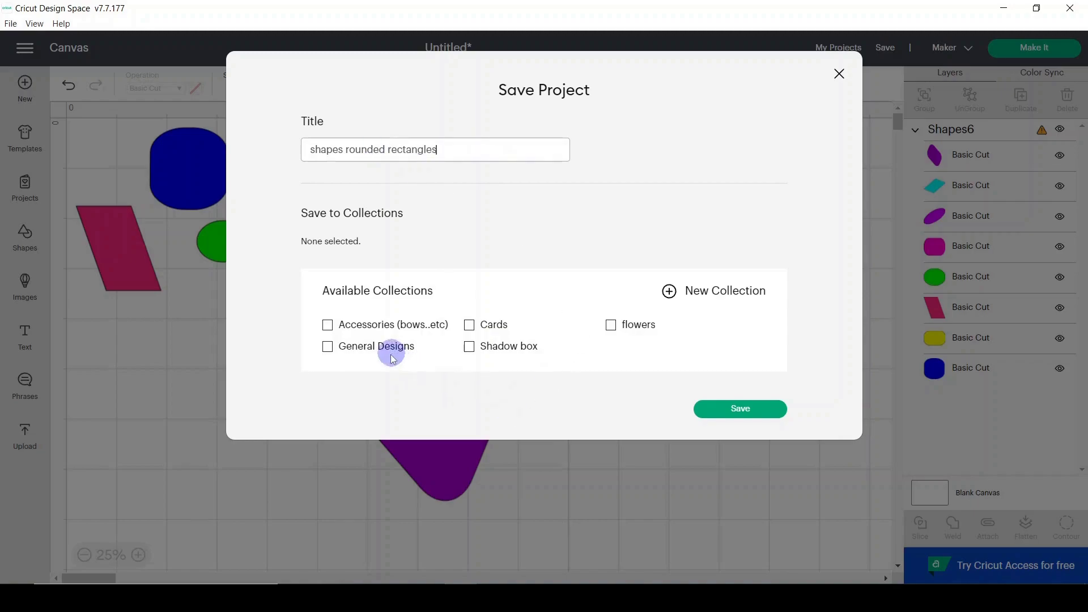
click(327, 346)
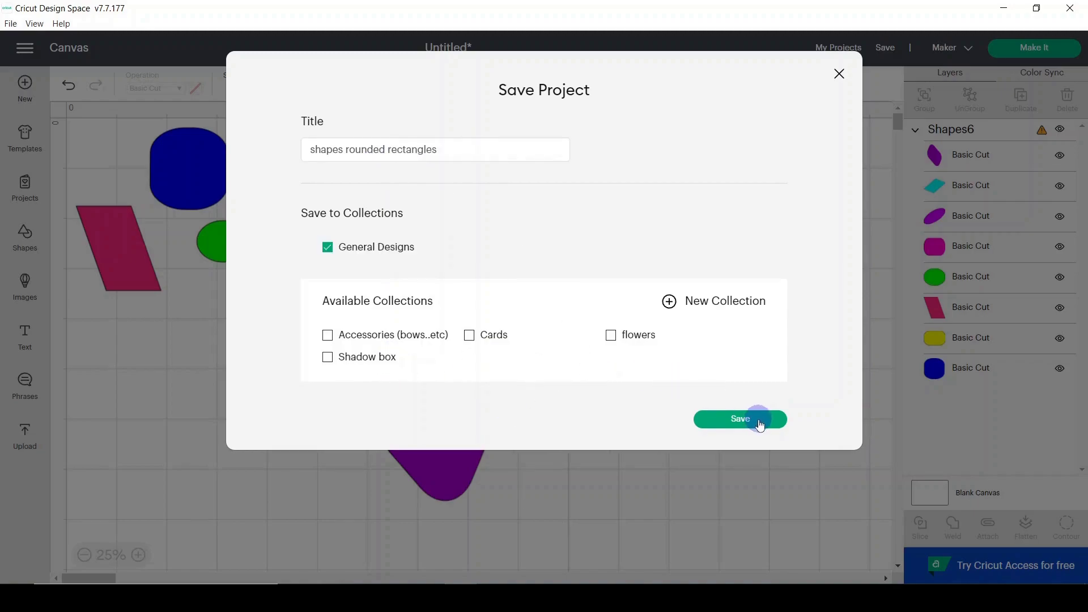
click(758, 419)
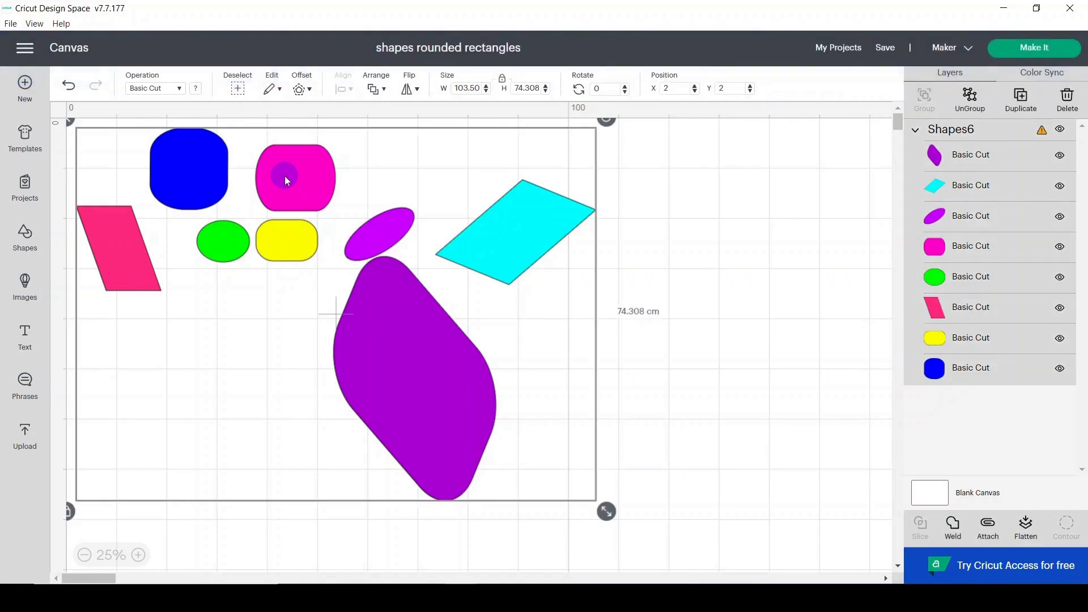
Ungroup the shapes into separate layers and clear the selection.
click(950, 150)
click(188, 251)
click(969, 102)
click(927, 147)
click(756, 242)
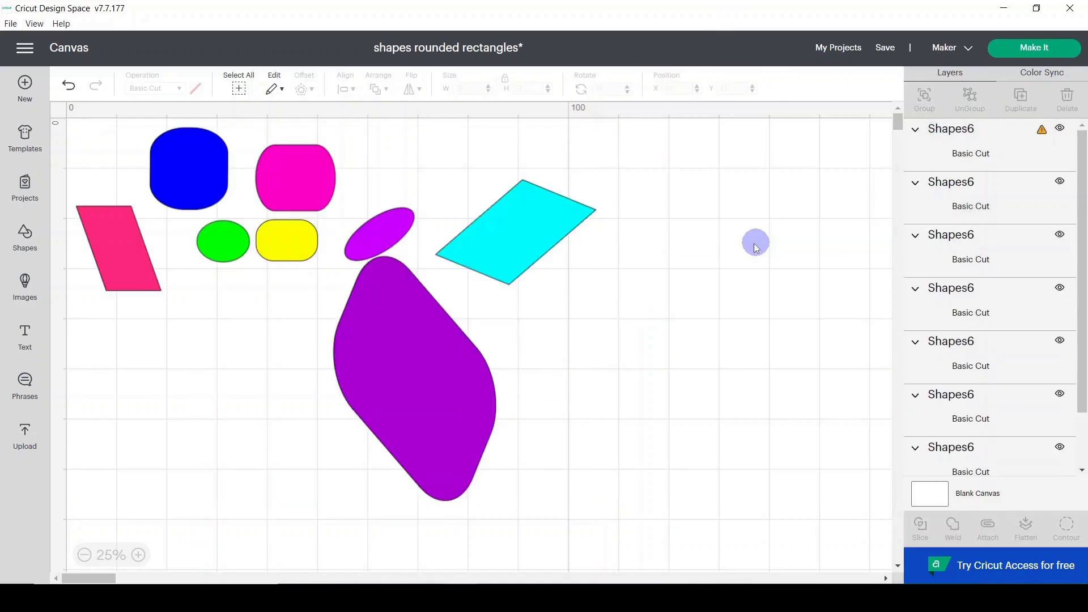
Copy the magenta rounded rectangle and open a second Design Space window.
click(315, 183)
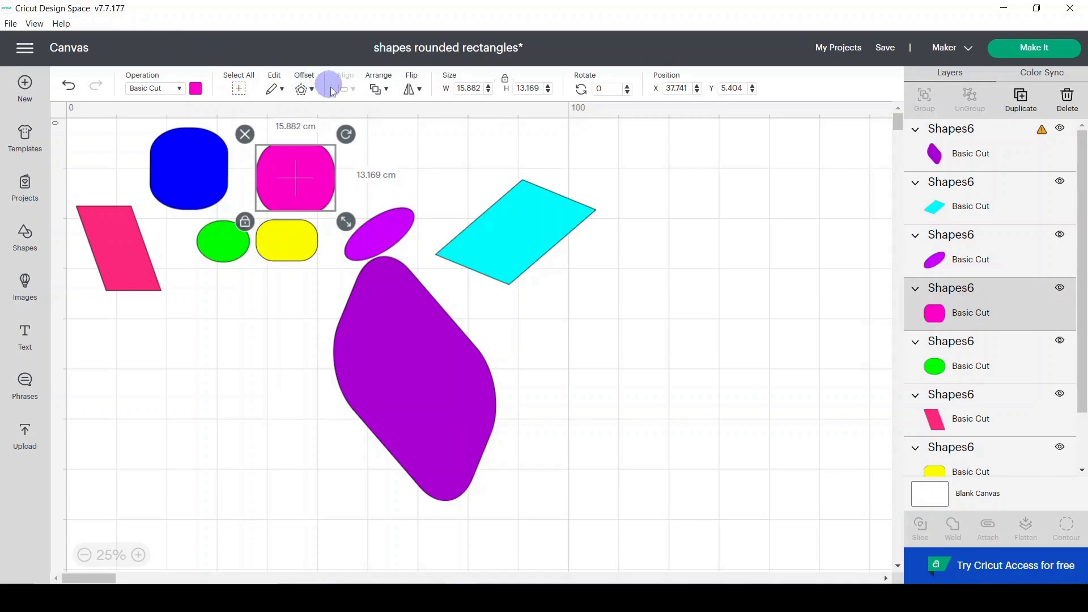
click(281, 90)
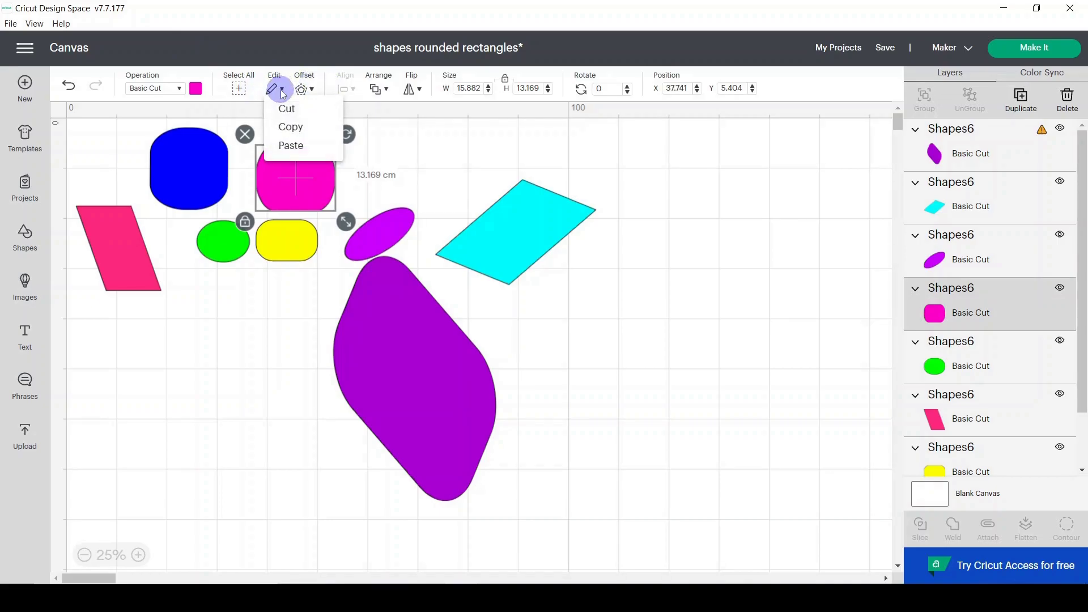
click(294, 128)
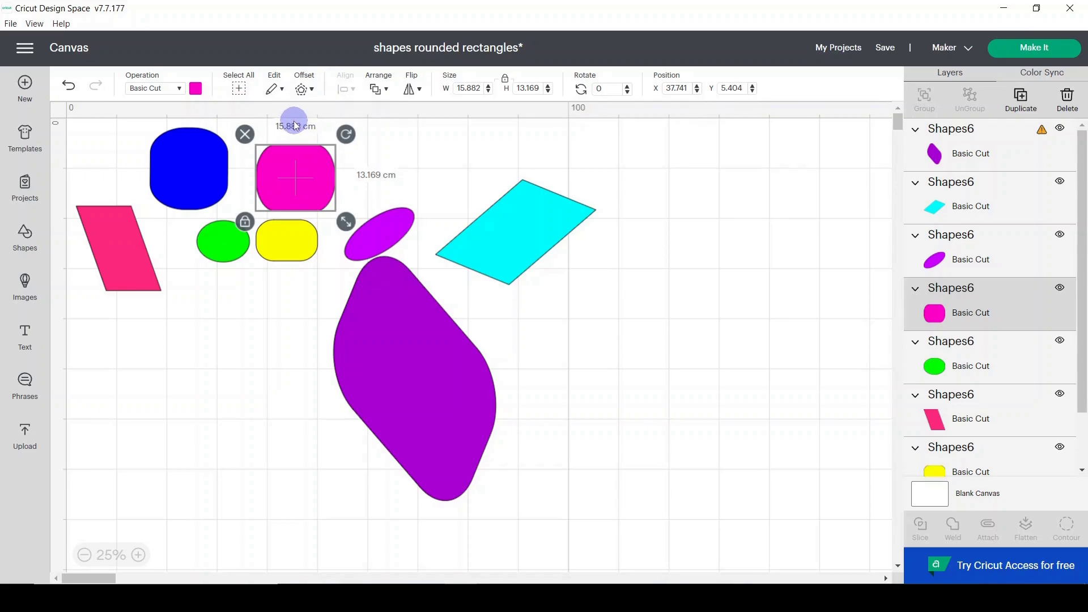
click(10, 24)
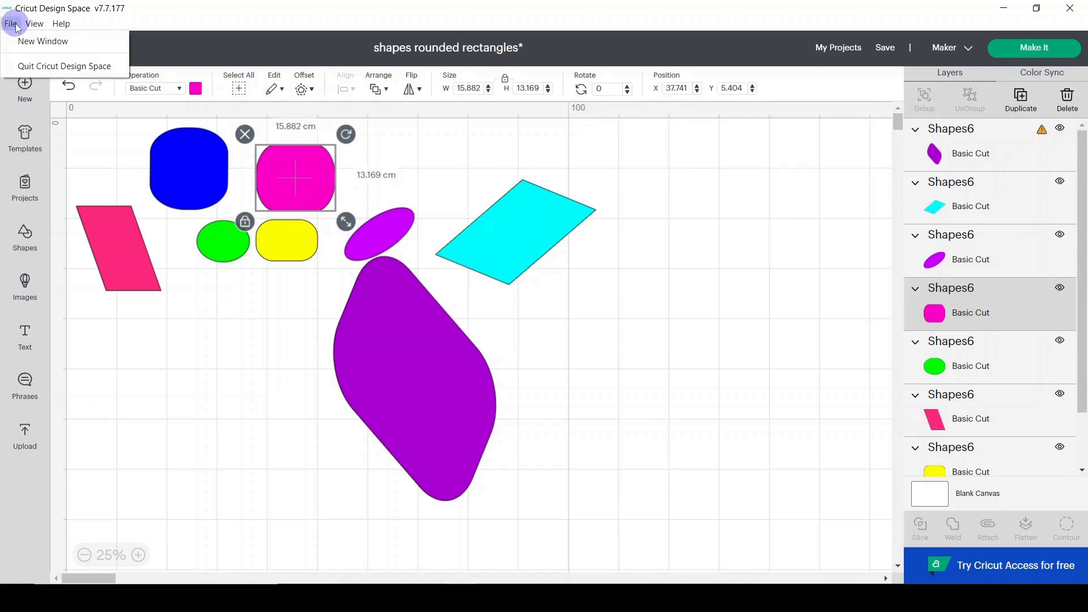
click(27, 46)
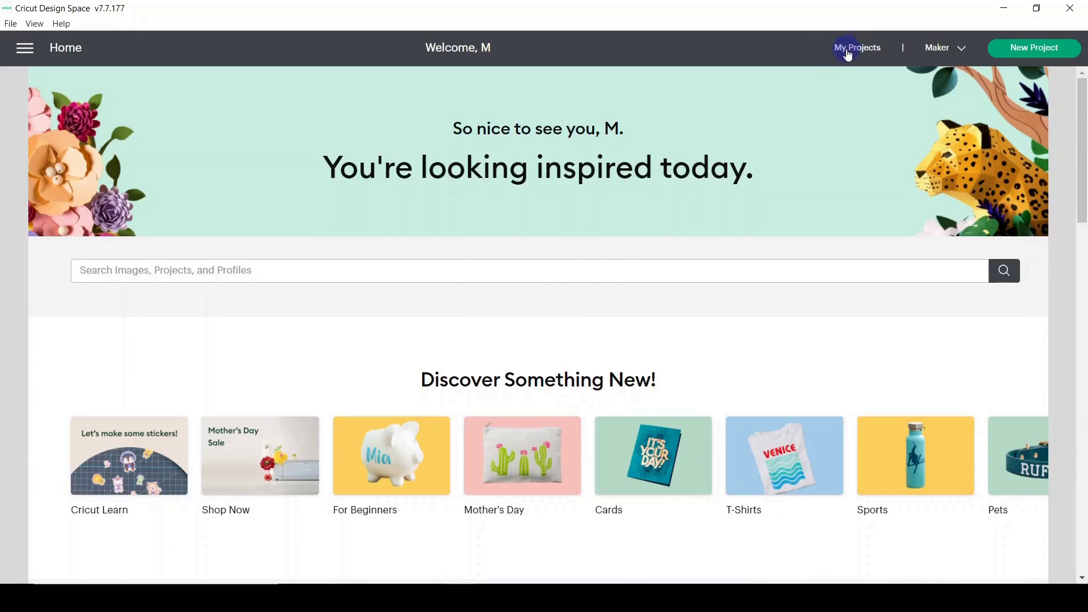
Paste the copied magenta rounded rectangle (15.882 × 13.169 cm) onto a new blank canvas.
click(848, 55)
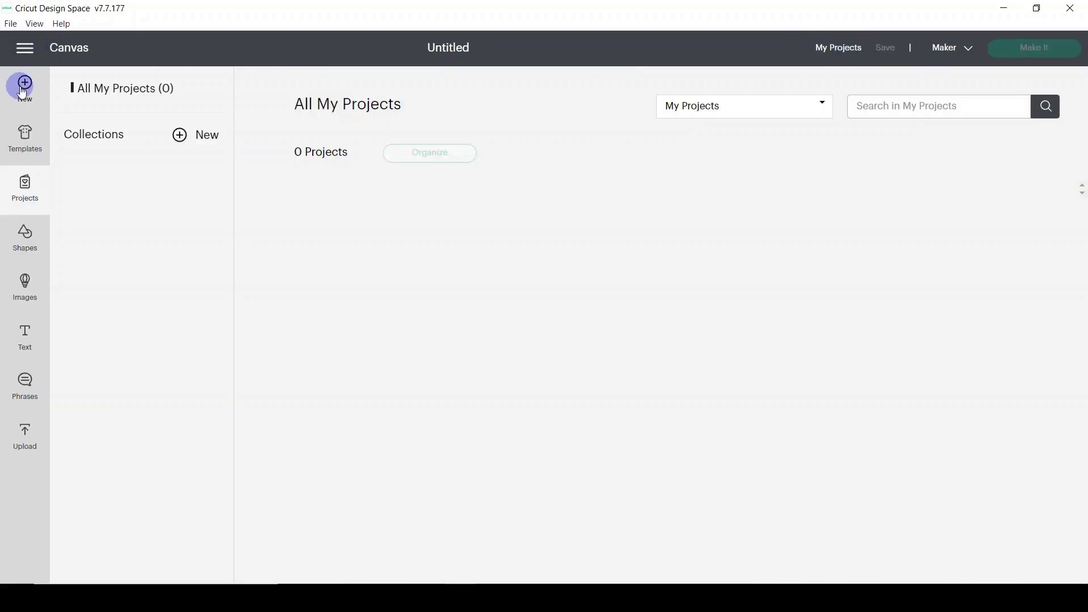
click(23, 88)
click(276, 89)
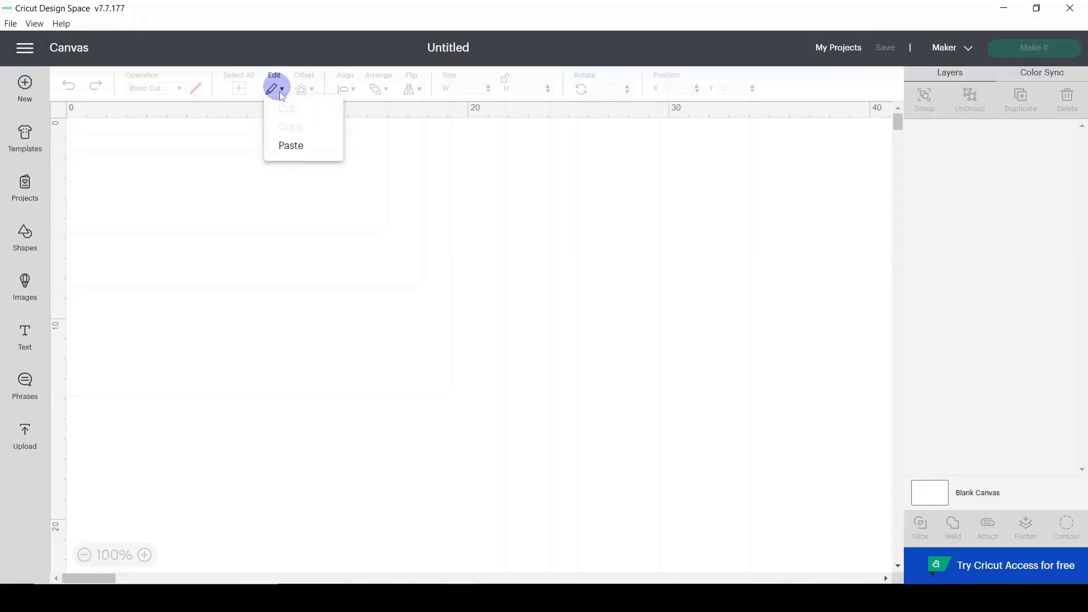
click(288, 149)
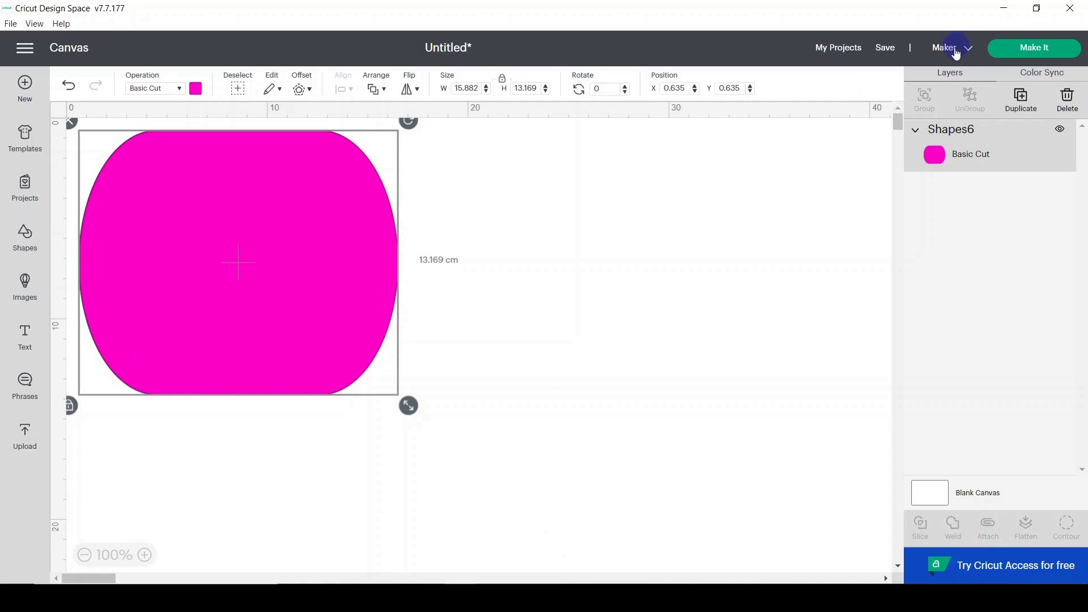
Return to the 'shapes rounded rectangles' window and confirm the machine remains Maker.
mouse_move(488, 568)
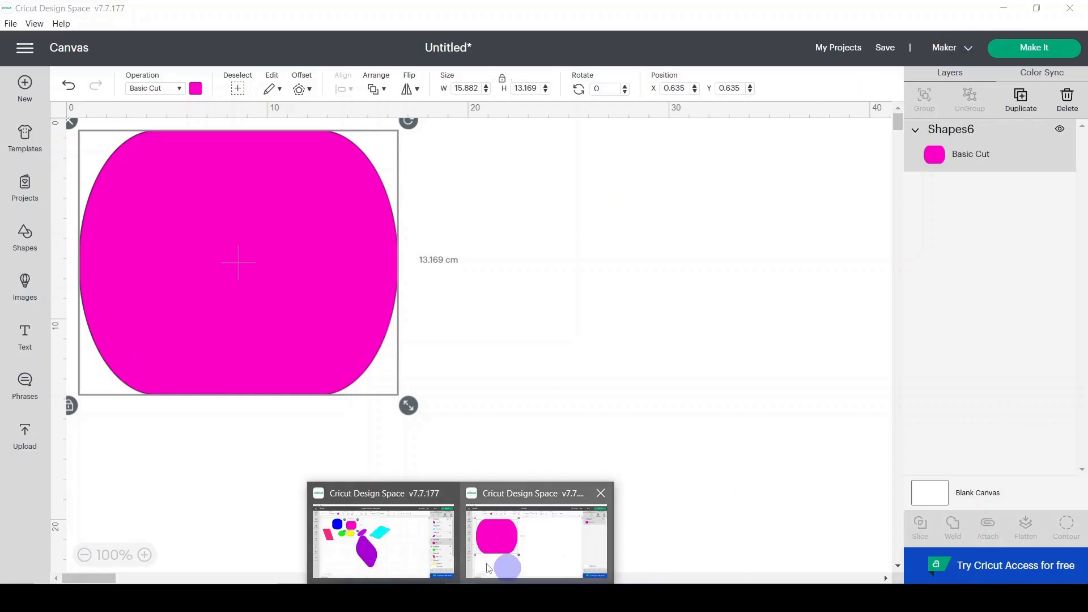
click(422, 545)
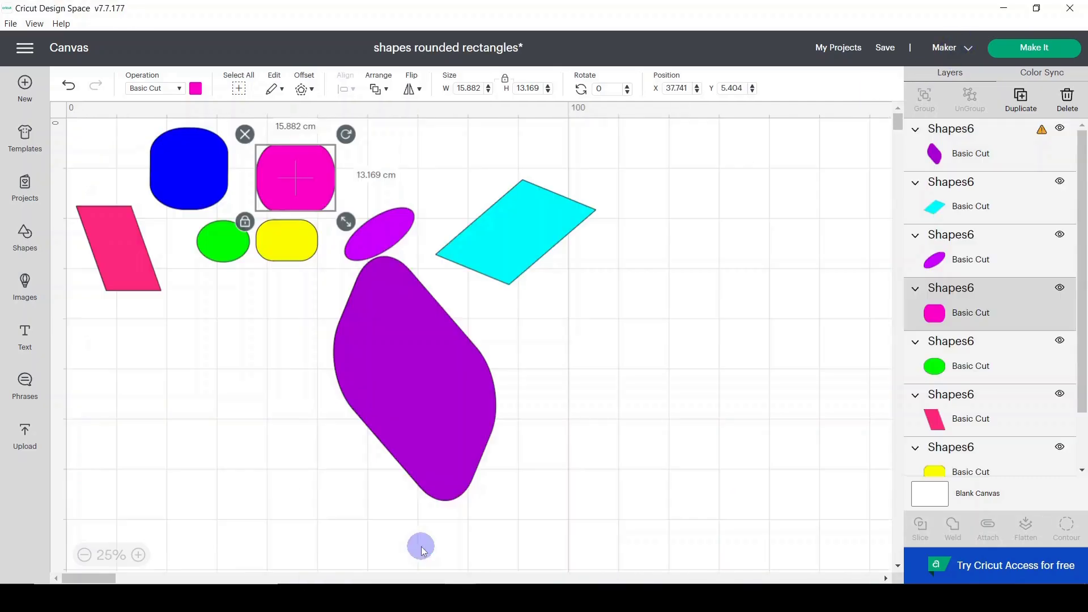
click(969, 51)
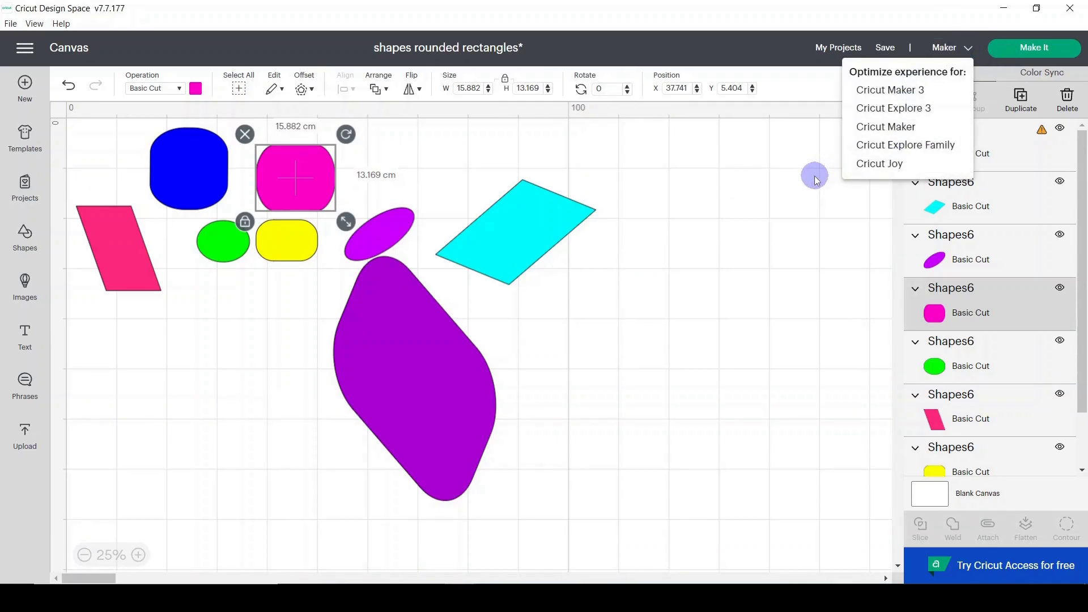
click(921, 136)
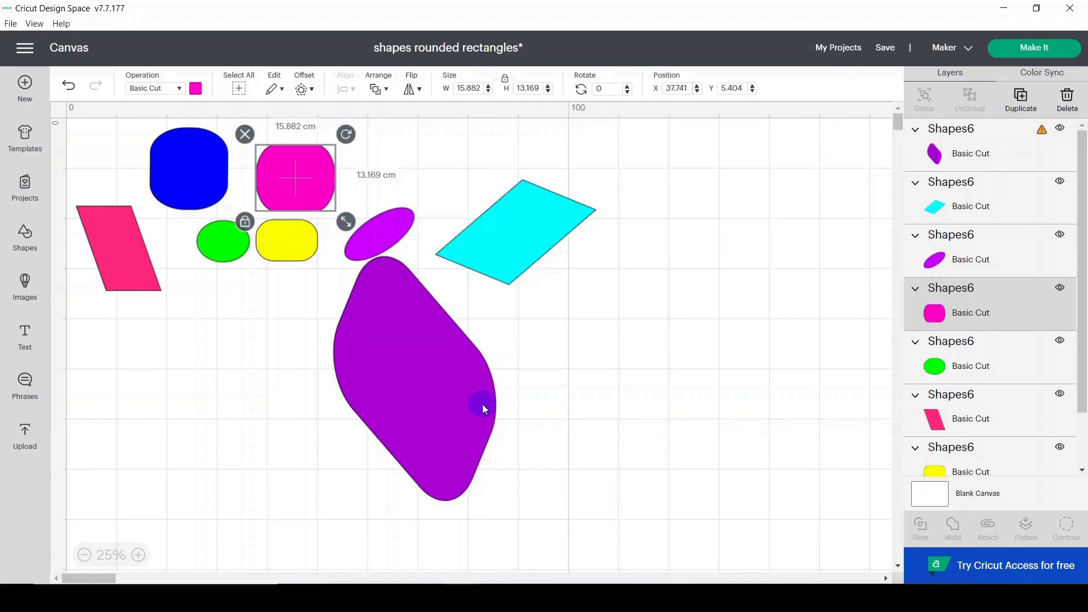